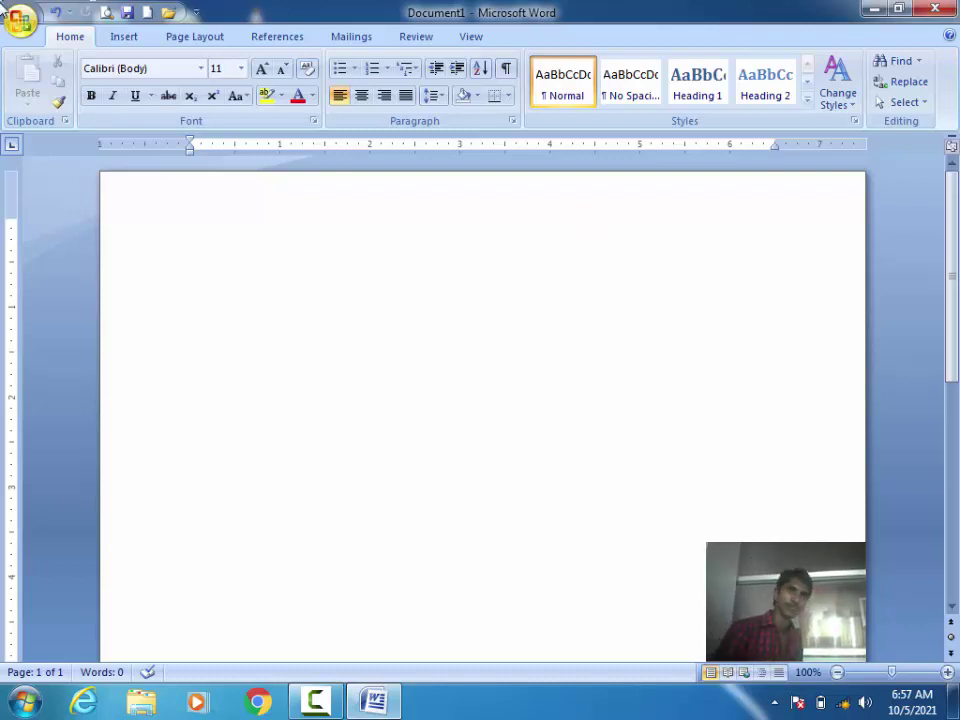
Look through the Office button's Save and Save As options, cancelling each without saving
{"action": "left_click", "coordinate": [20, 20]}
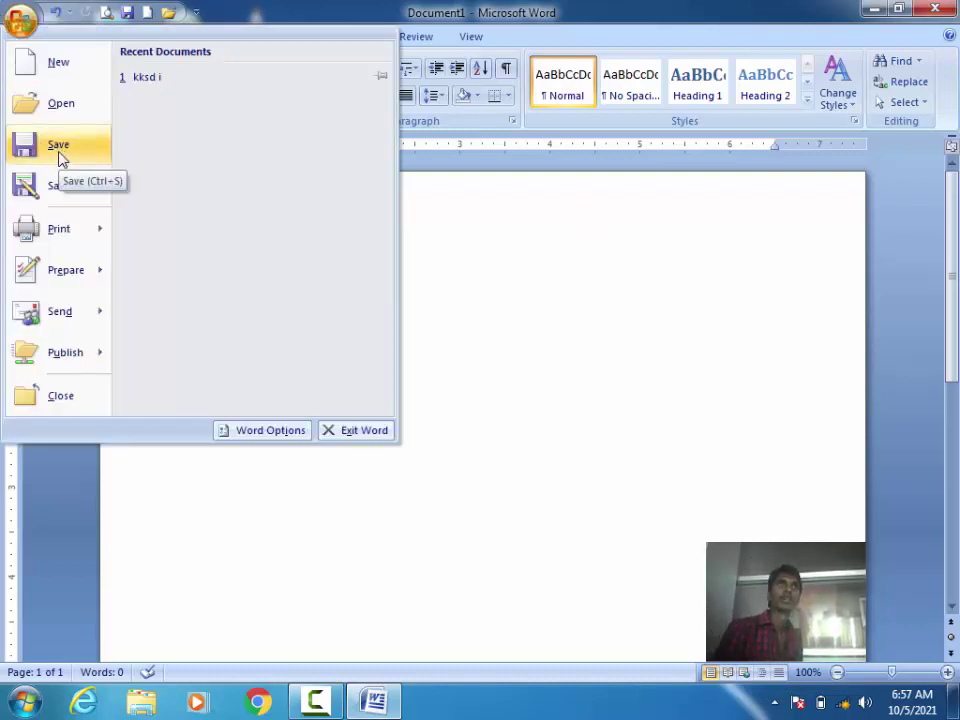
{"action": "left_click", "coordinate": [472, 285]}
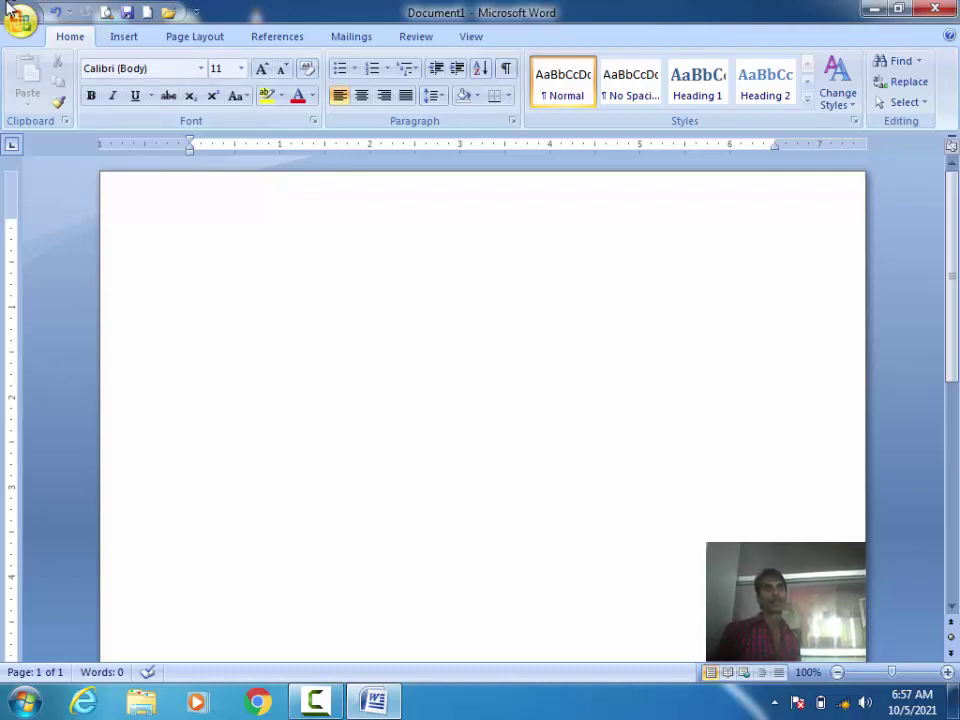
{"action": "left_click", "coordinate": [18, 18]}
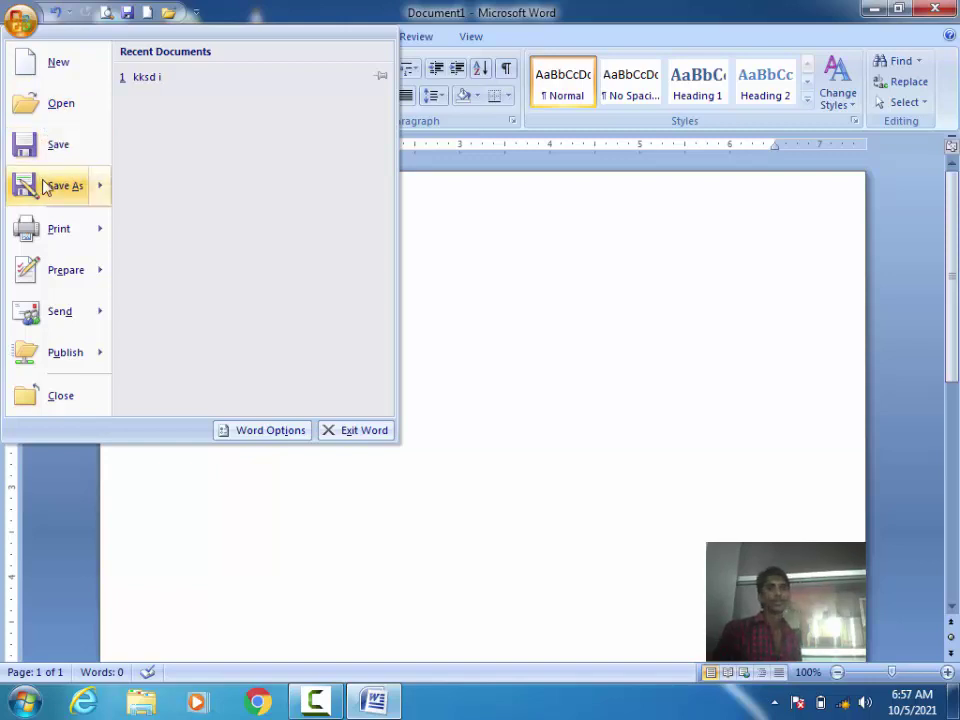
{"action": "mouse_move", "coordinate": [62, 186]}
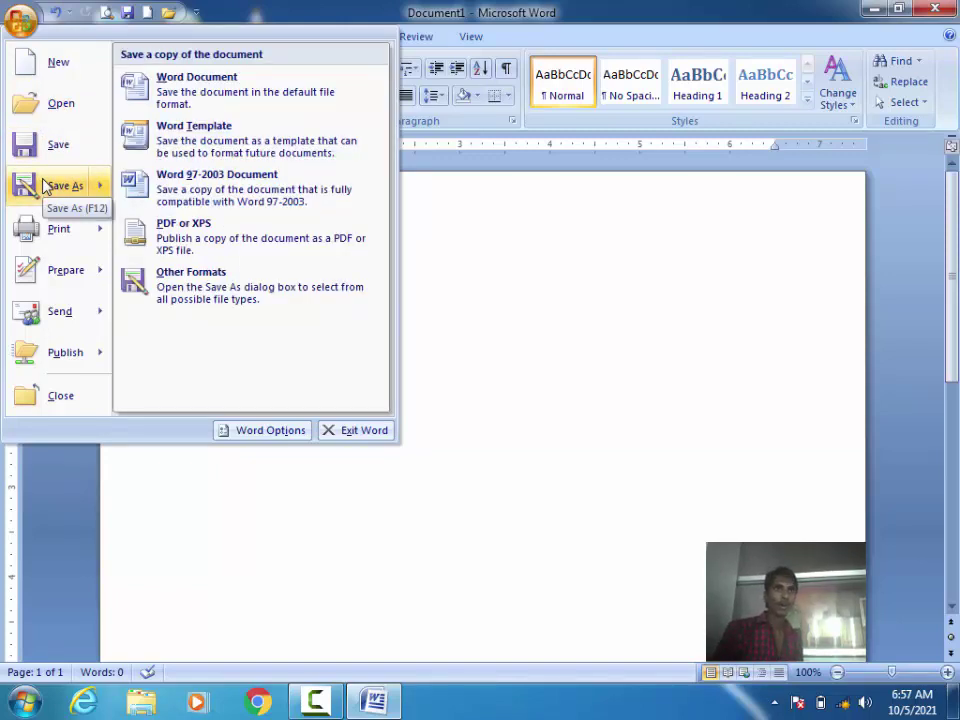
{"action": "left_click", "coordinate": [540, 224]}
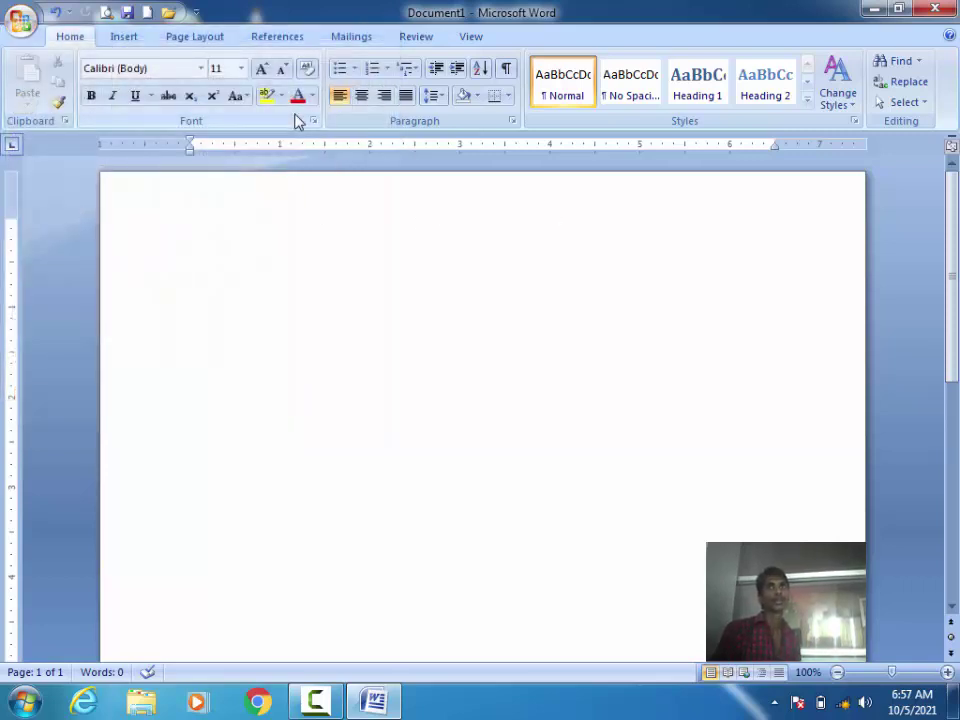
{"action": "left_click", "coordinate": [20, 18]}
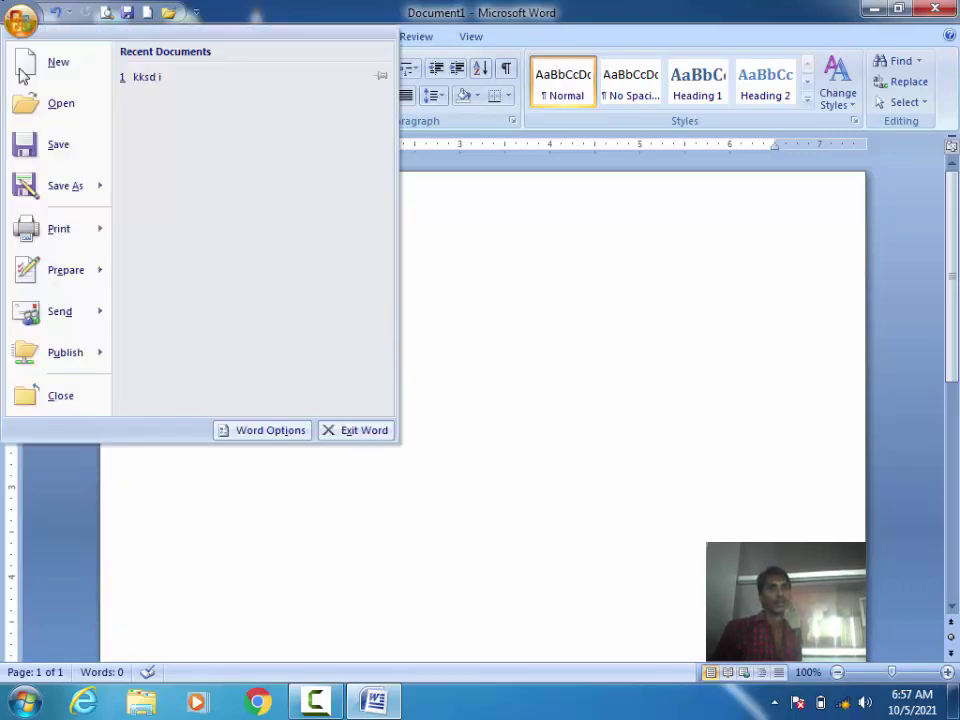
{"action": "left_click", "coordinate": [45, 150]}
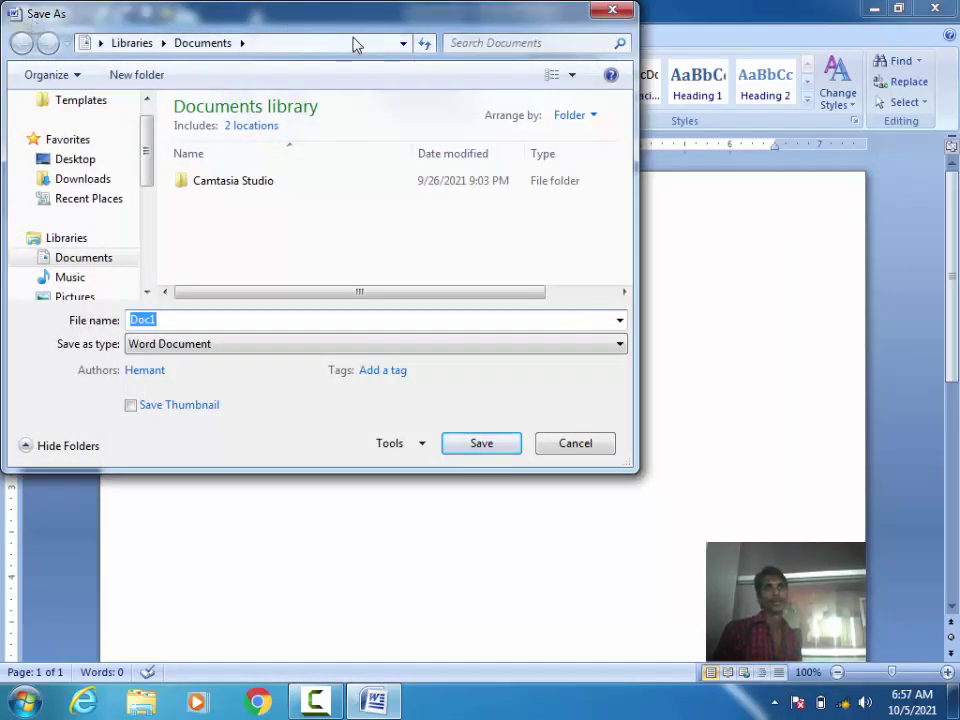
{"action": "left_click", "coordinate": [601, 12]}
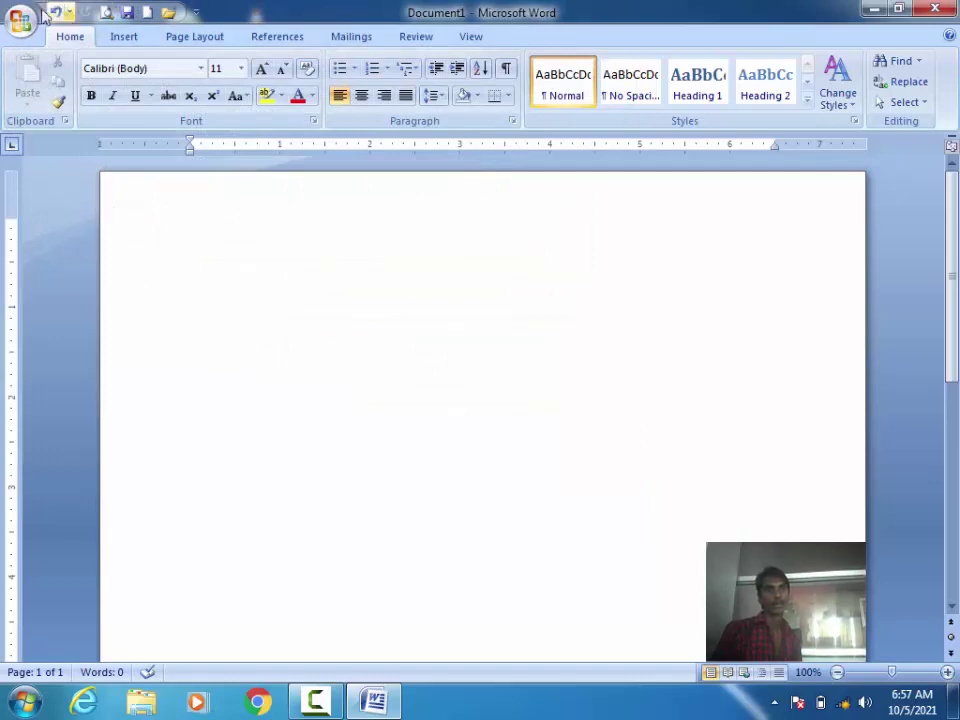
{"action": "left_click", "coordinate": [20, 20]}
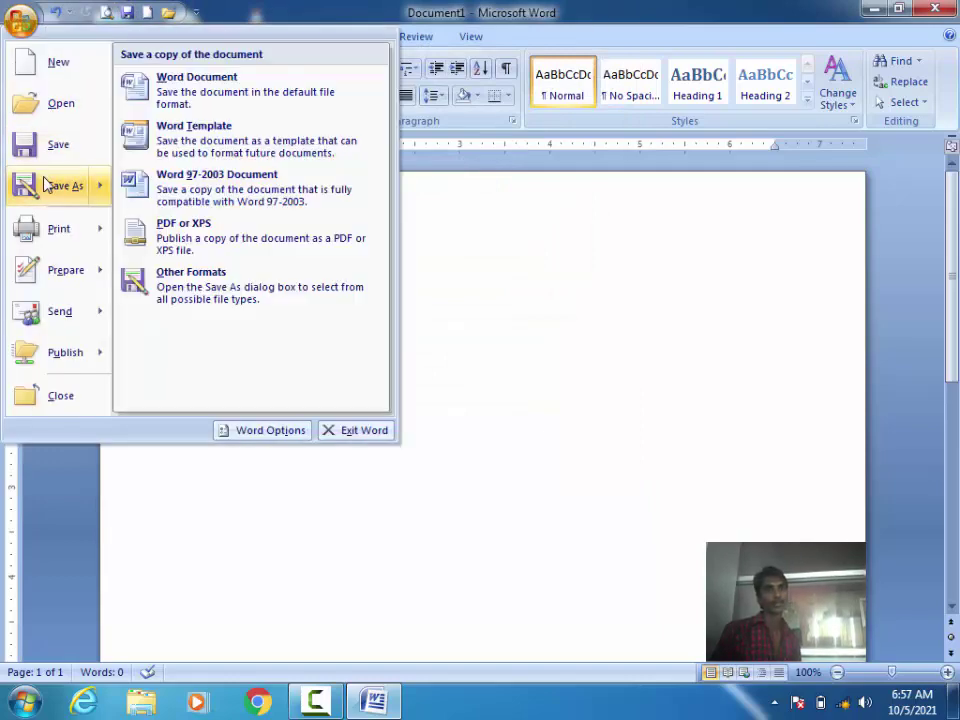
{"action": "left_click", "coordinate": [44, 183]}
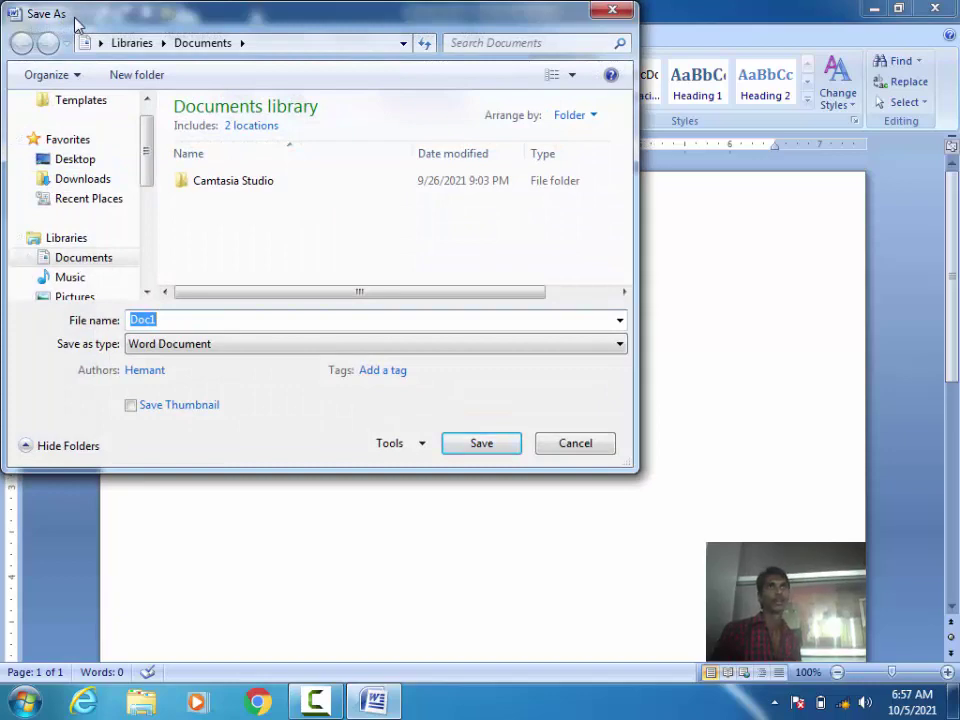
{"action": "left_click", "coordinate": [607, 13]}
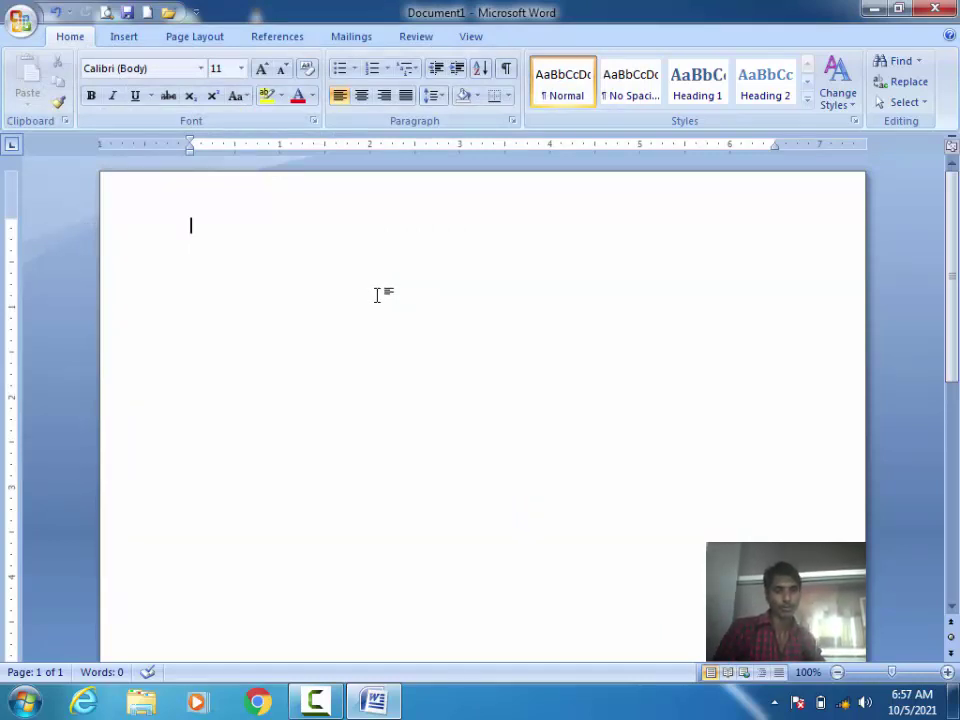
Type 'smke', save it to the Desktop as mydoc, then show the desktop with Win+D
{"action": "type", "text": "smke"}
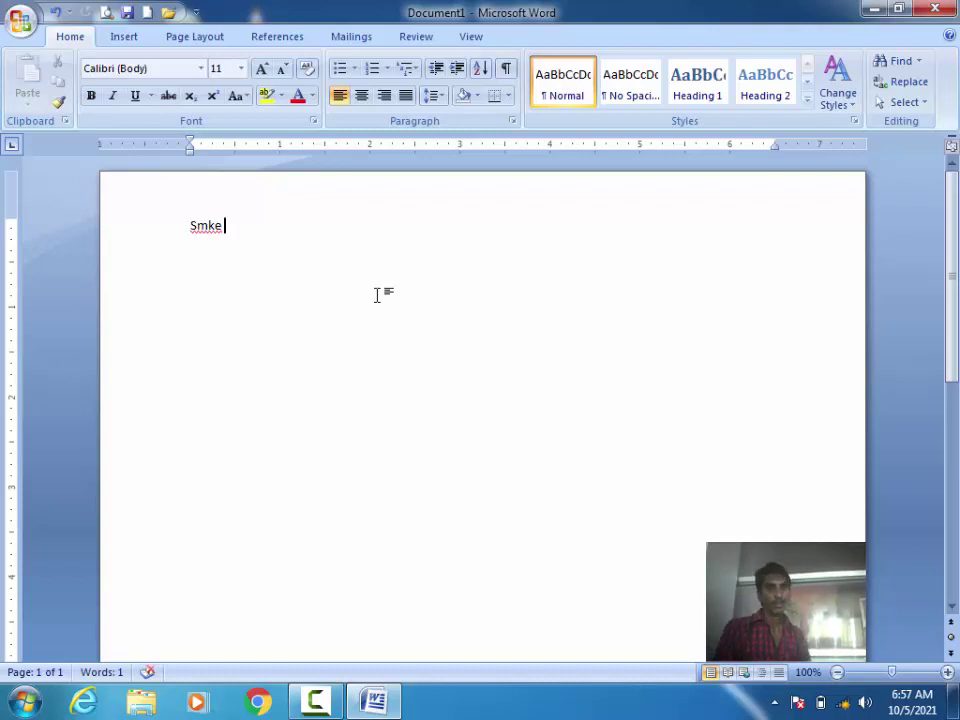
{"action": "left_click", "coordinate": [20, 20]}
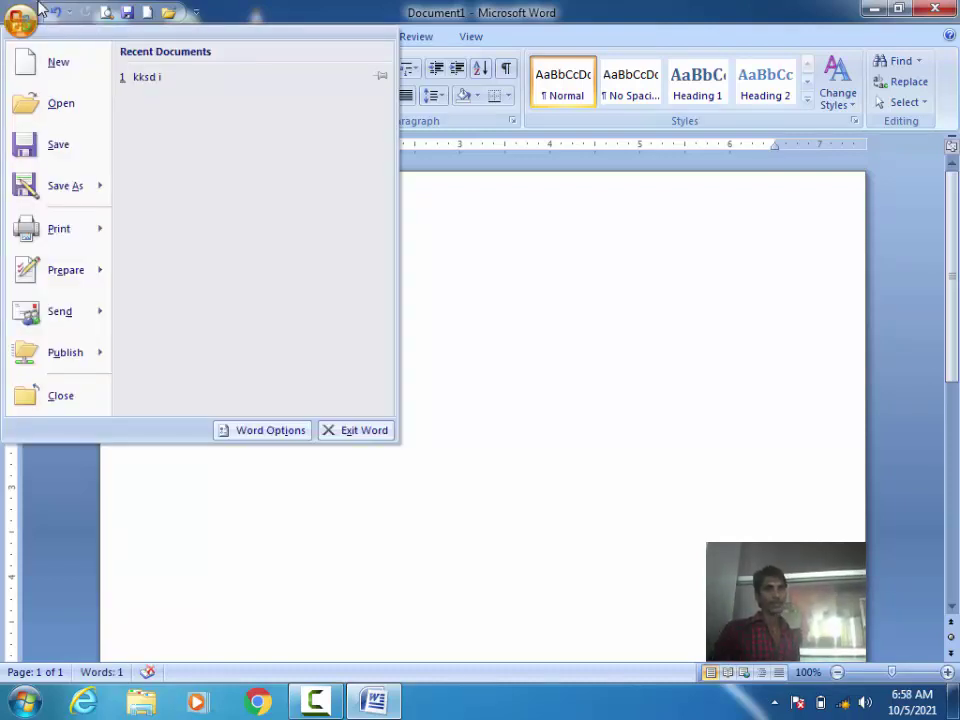
{"action": "left_click", "coordinate": [60, 146]}
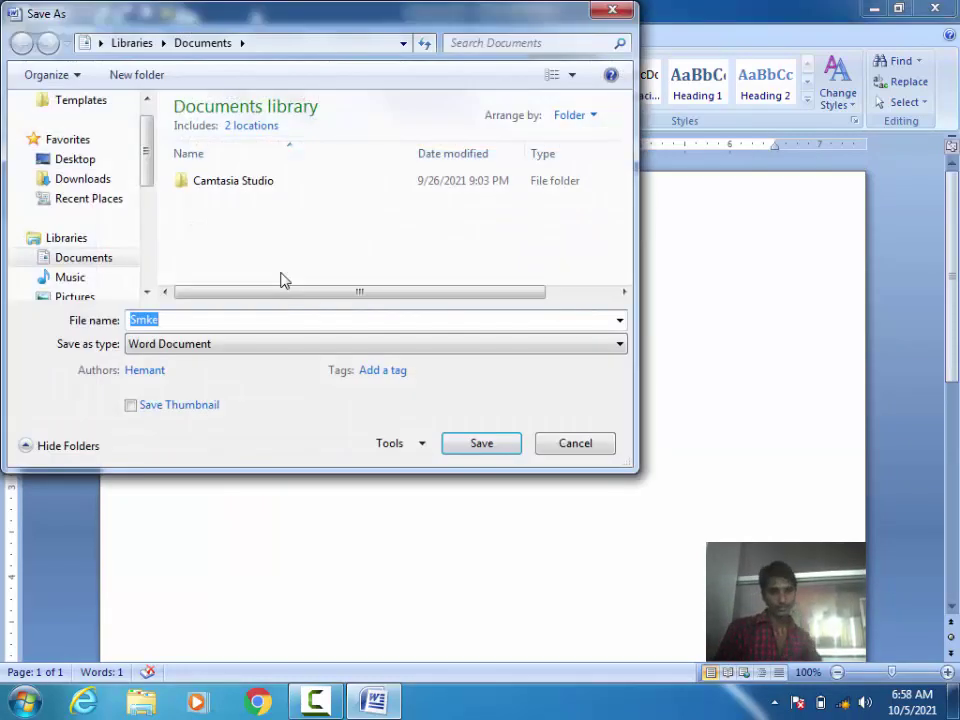
{"action": "type", "text": "mydoc"}
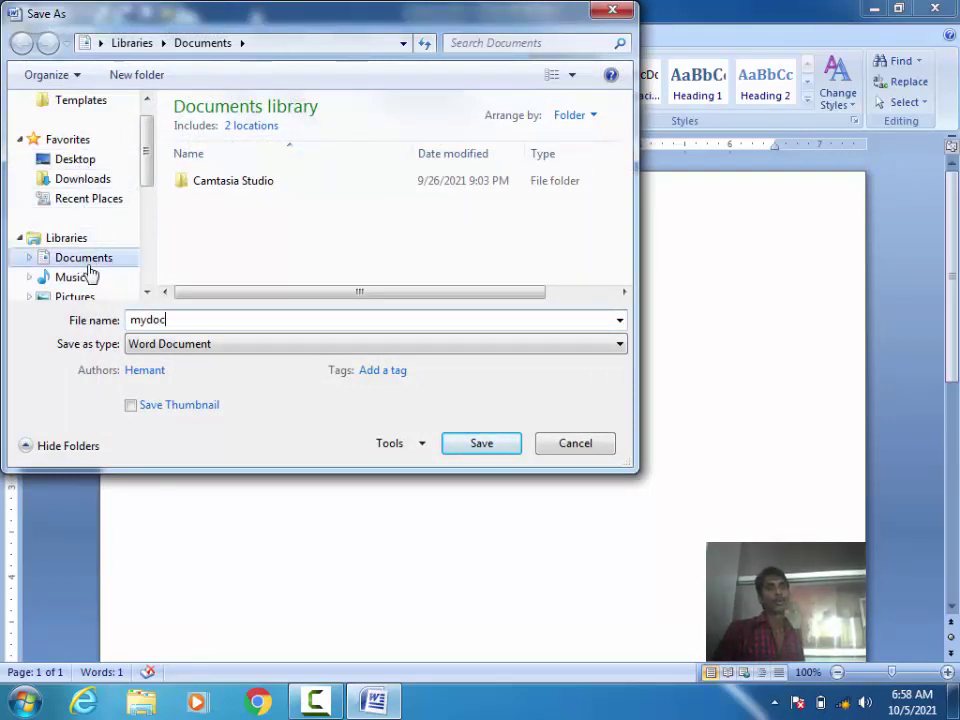
{"action": "mouse_move", "coordinate": [80, 170]}
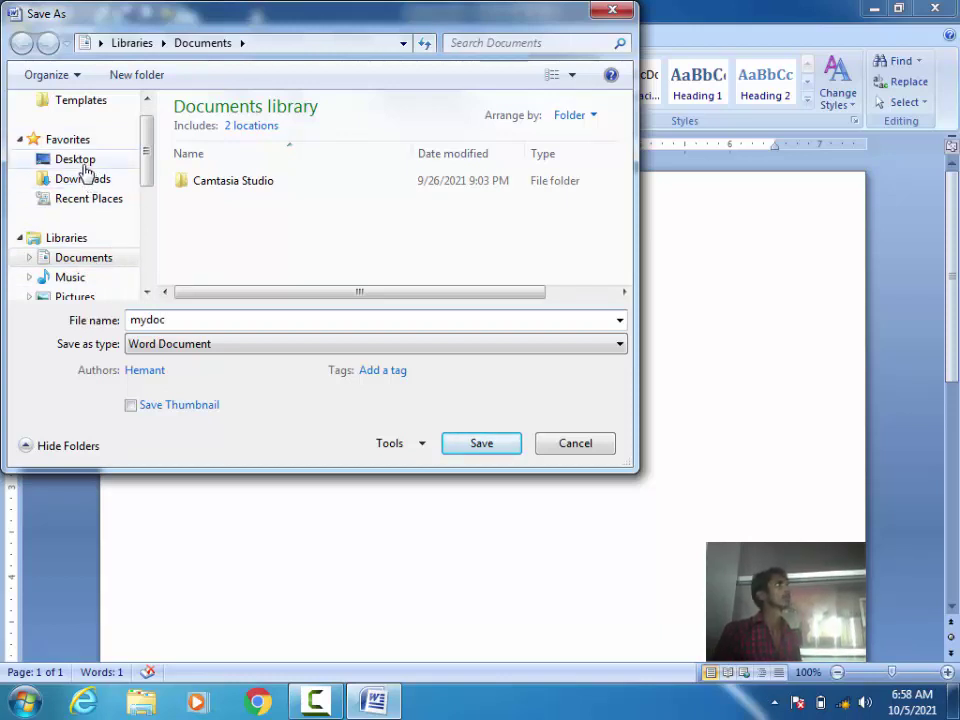
{"action": "left_click", "coordinate": [82, 162]}
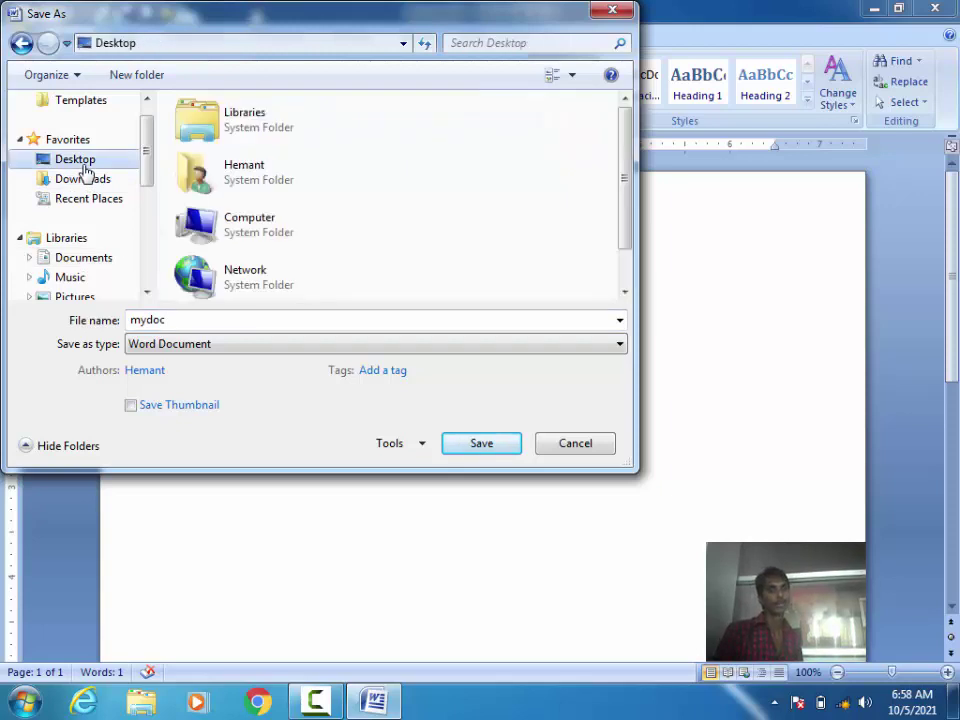
{"action": "double_click", "coordinate": [196, 326]}
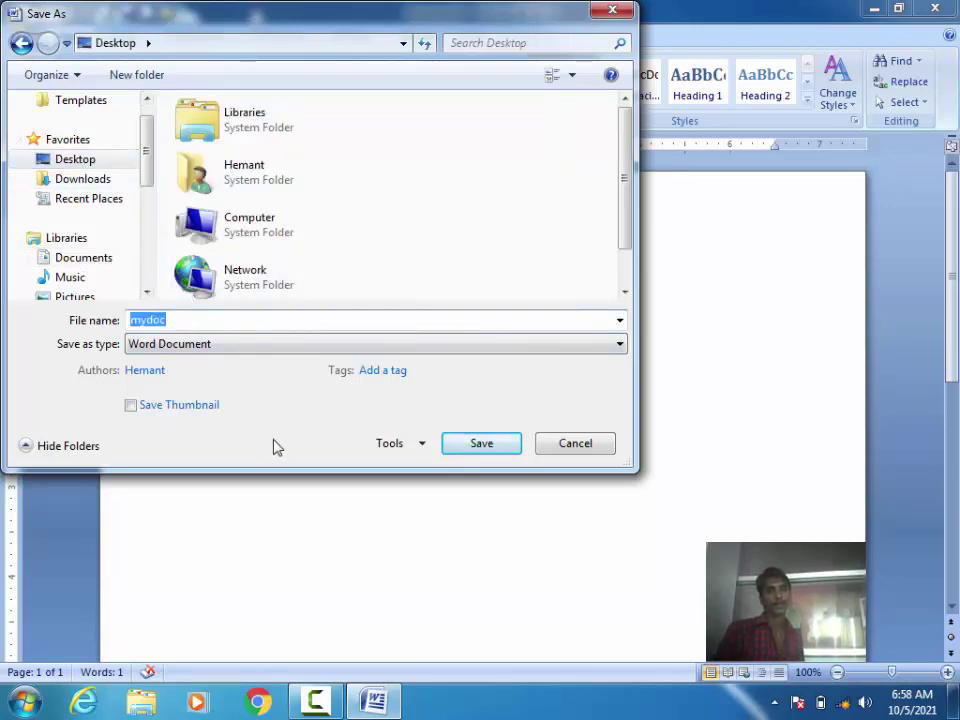
{"action": "left_click", "coordinate": [482, 444]}
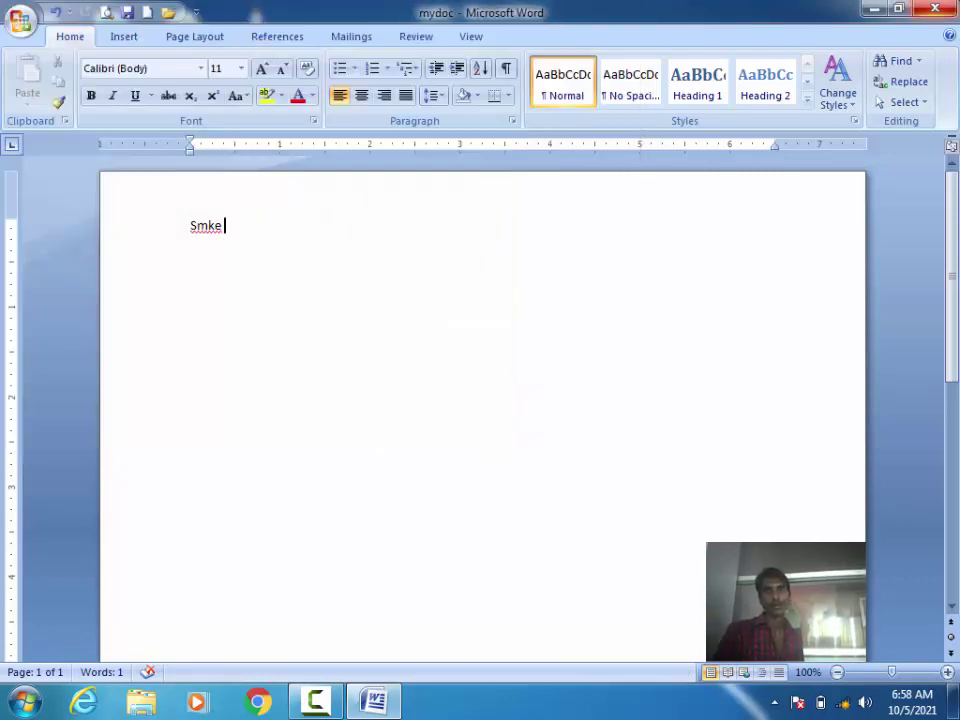
{"action": "key", "text": "super+d"}
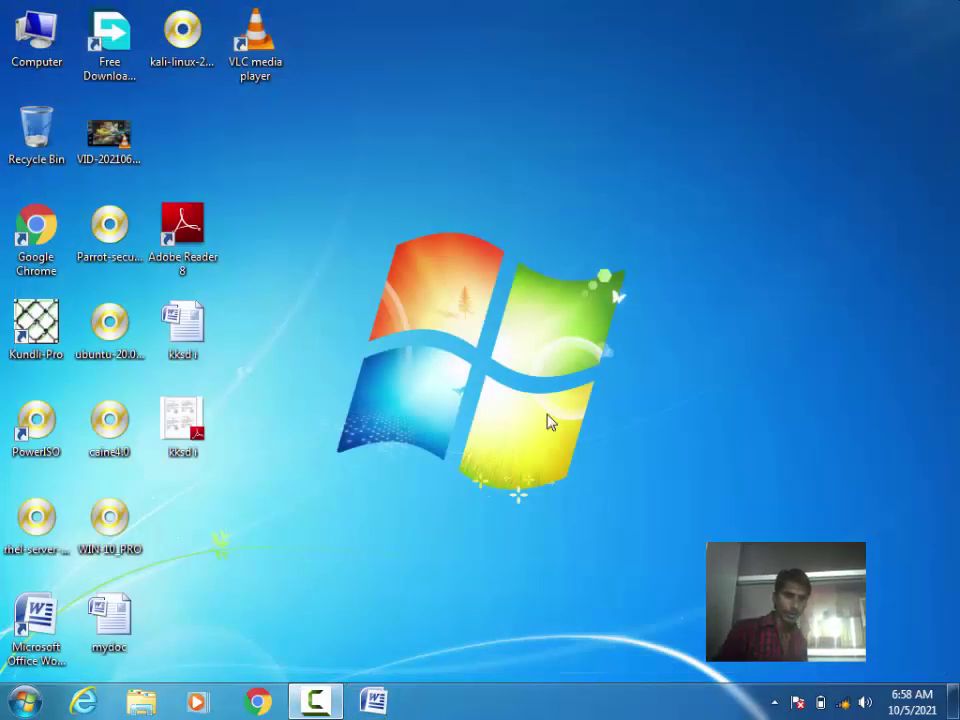
Double-click the mydoc desktop icon so it opens in Word showing 'Smke'
{"action": "double_click", "coordinate": [119, 620]}
{"action": "type", "text": "Smke"}
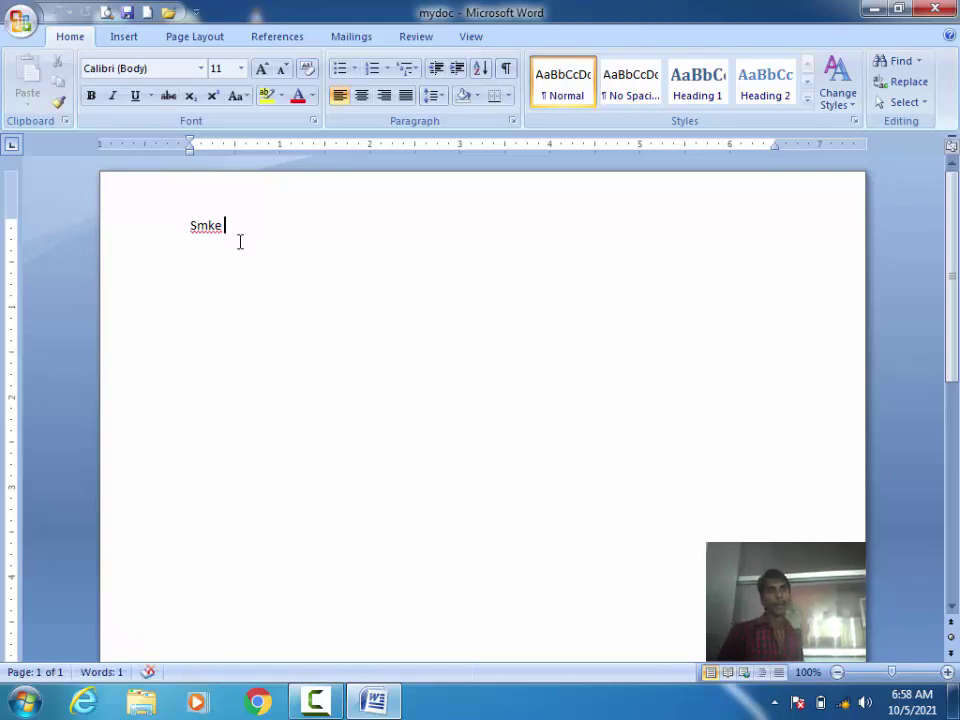
Type 'jwh38fwh38ow wuhrowihrouw' after Smke, then view the Save As options without saving
{"action": "type", "text": "jwh38fwh38ow"}
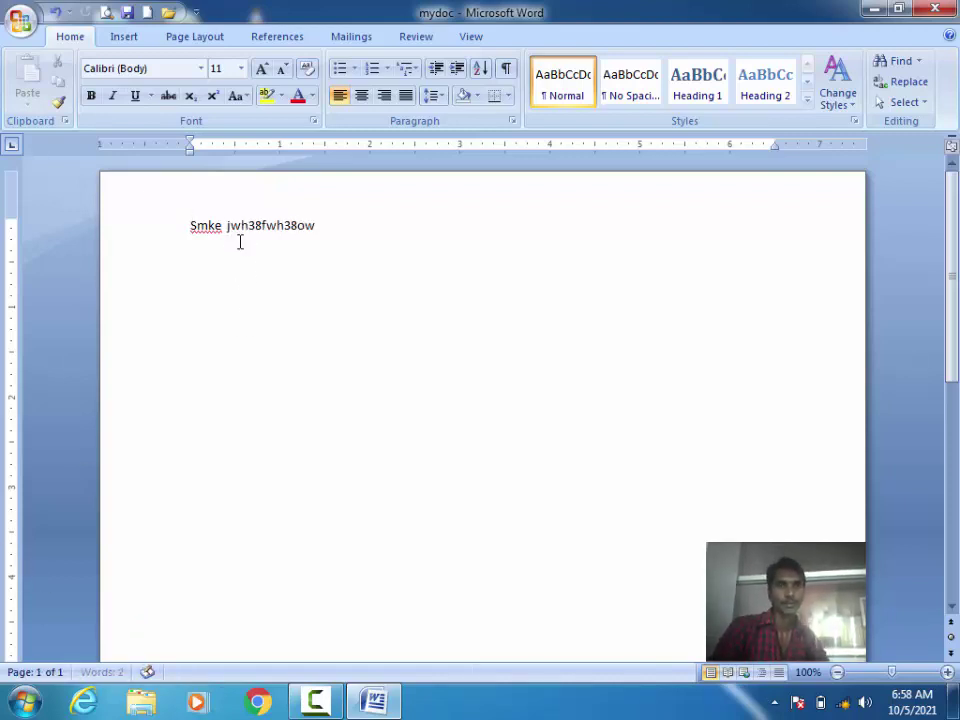
{"action": "type", "text": " wuhrowihrouw"}
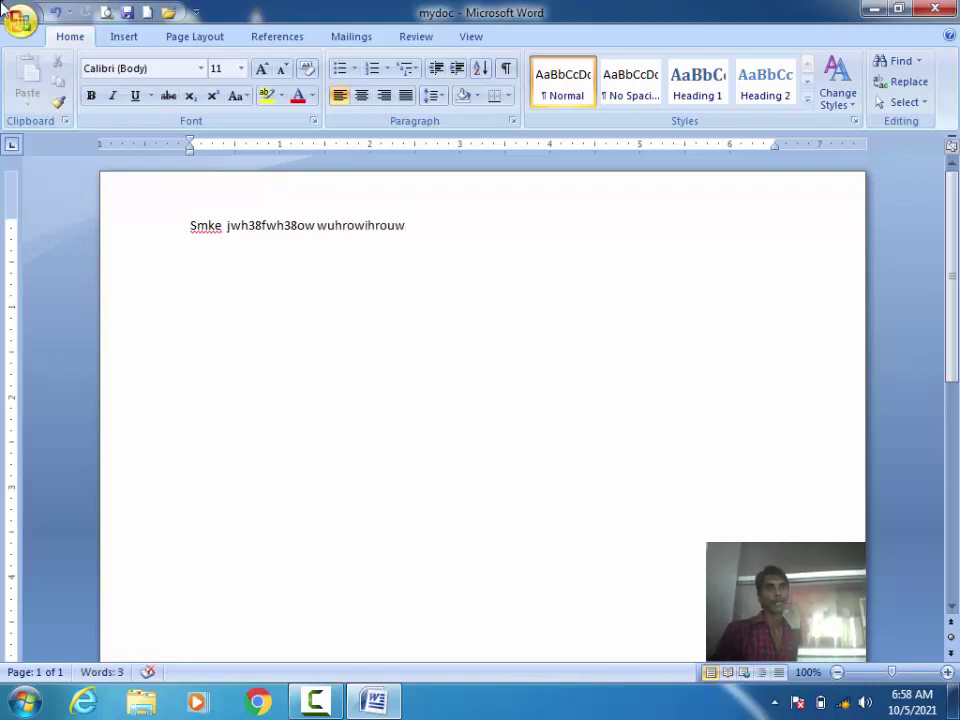
{"action": "left_click", "coordinate": [4, 12]}
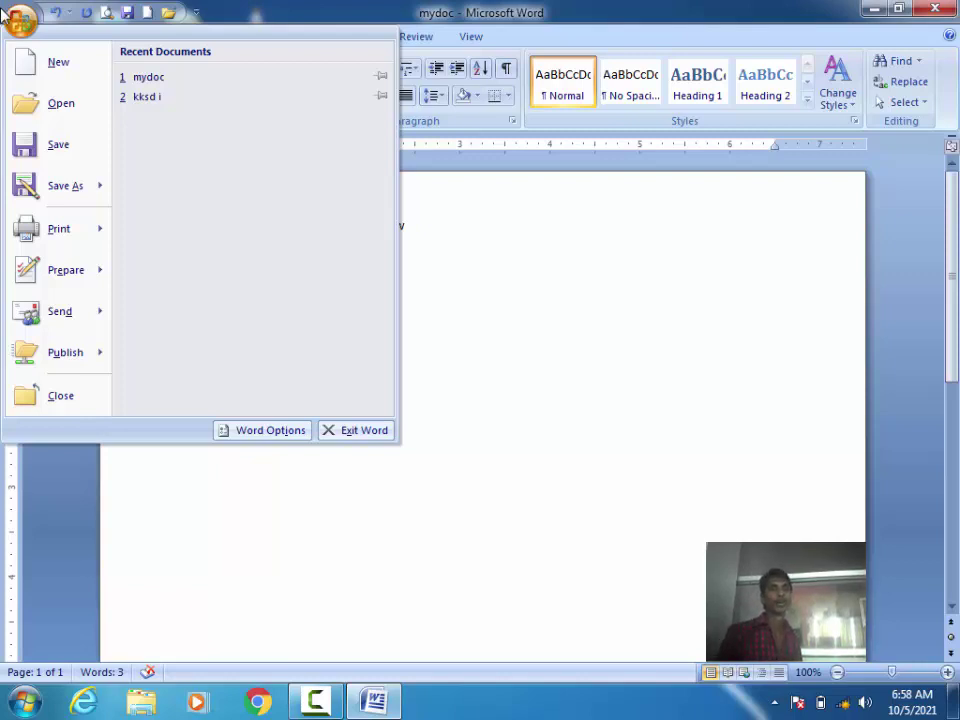
{"action": "left_click", "coordinate": [488, 190]}
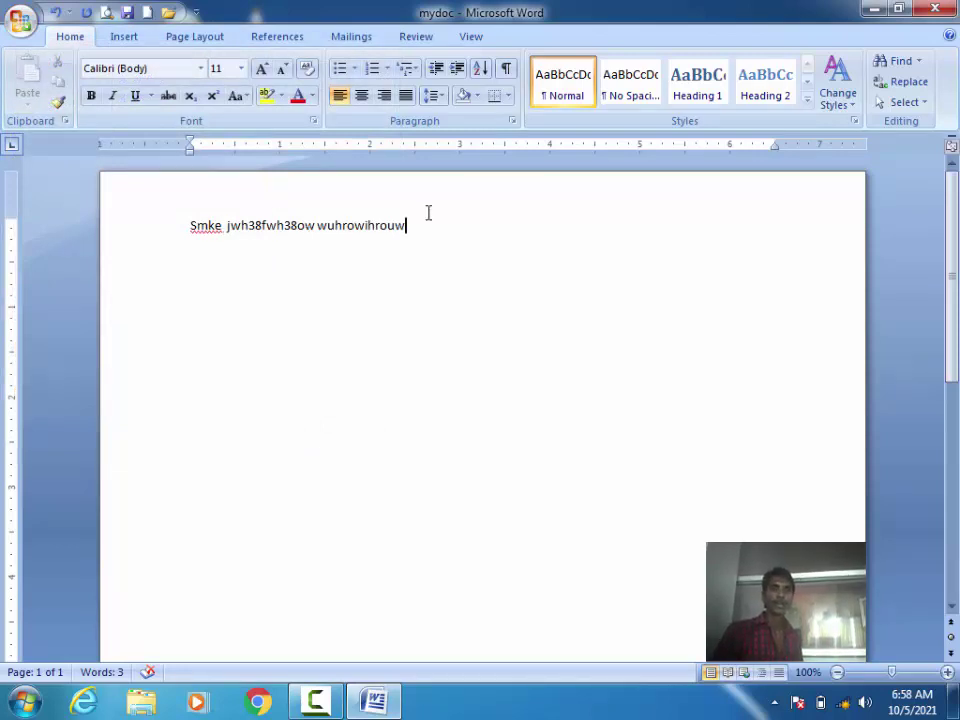
{"action": "left_click", "coordinate": [20, 18]}
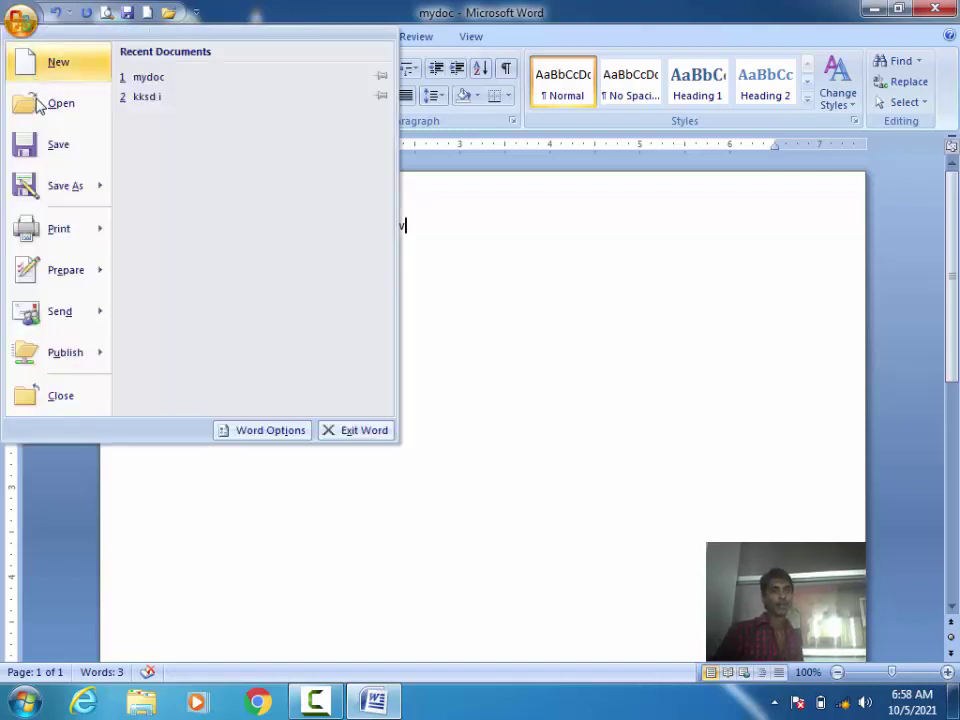
{"action": "mouse_move", "coordinate": [60, 186]}
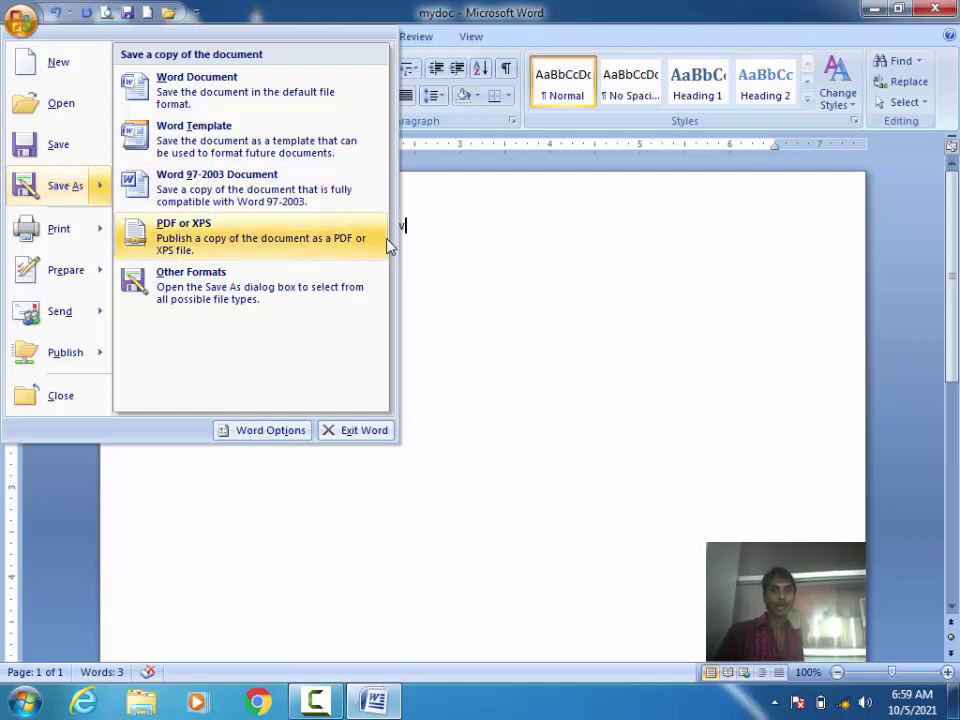
{"action": "left_click", "coordinate": [525, 255]}
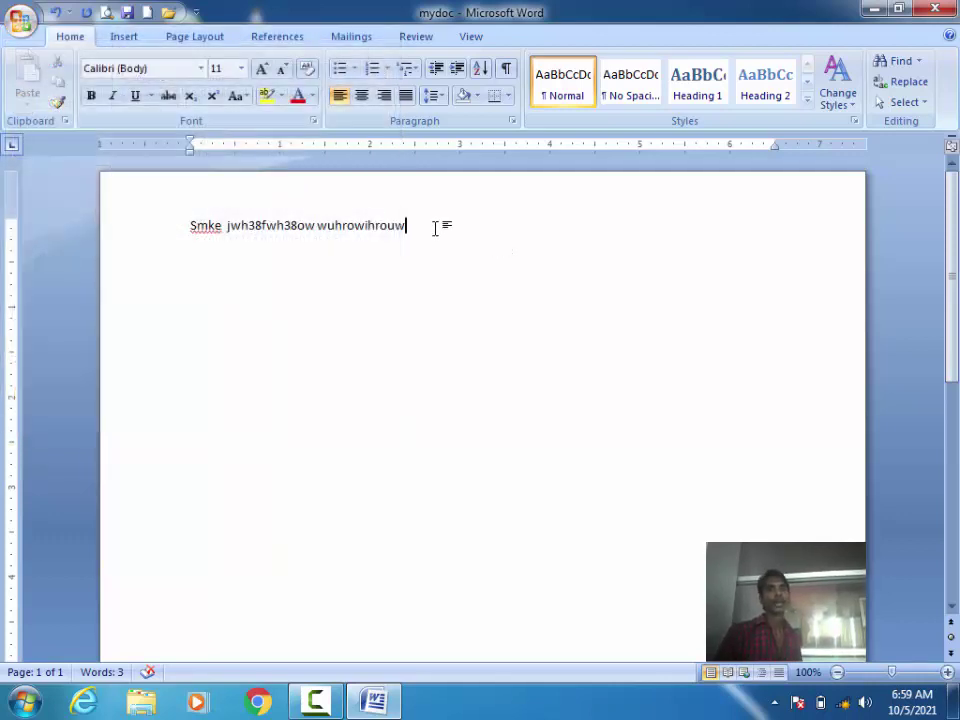
{"action": "left_click_drag", "start_coordinate": [435, 229], "coordinate": [185, 224]}
Select parts of the text, then use Save As to save a copy named mydoc1
{"action": "left_click", "coordinate": [293, 300]}
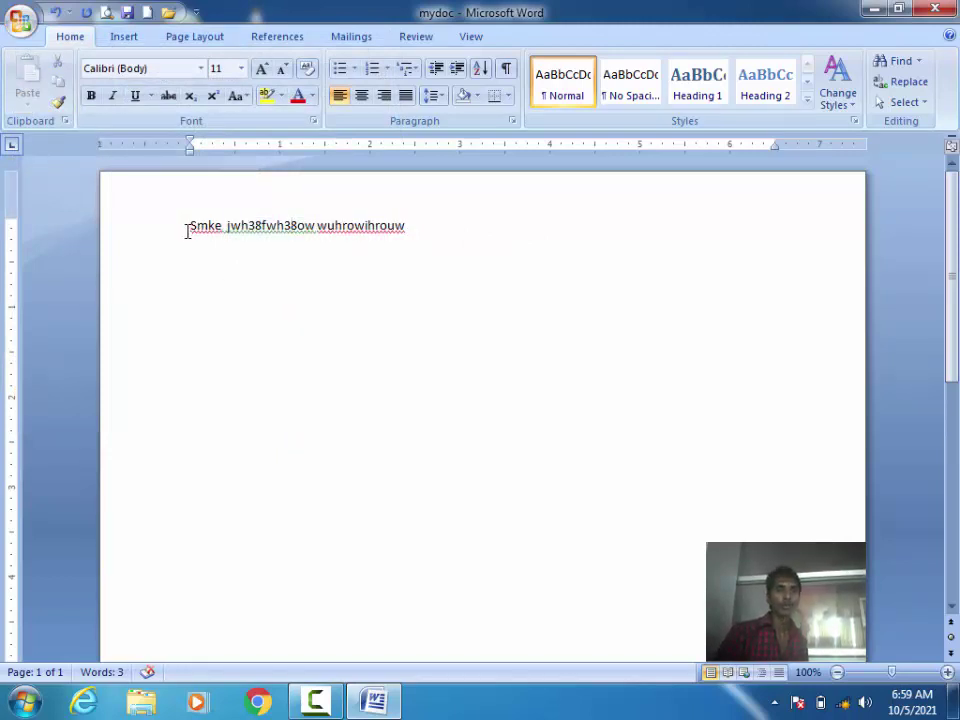
{"action": "left_click_drag", "start_coordinate": [187, 229], "coordinate": [221, 234]}
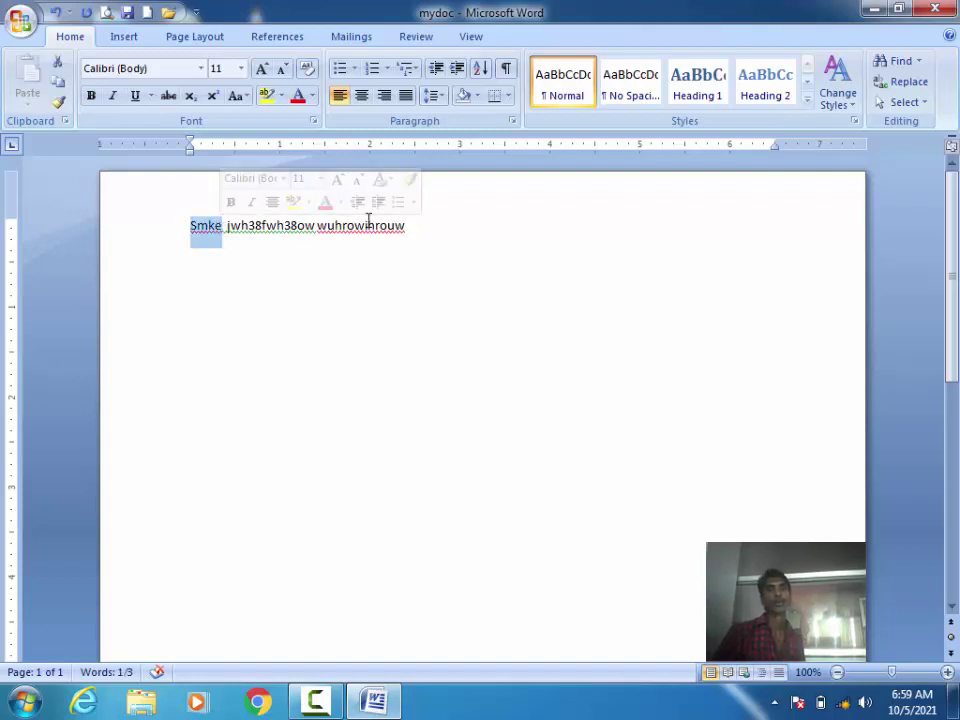
{"action": "left_click", "coordinate": [421, 230]}
{"action": "left_click_drag", "start_coordinate": [369, 240], "coordinate": [244, 238]}
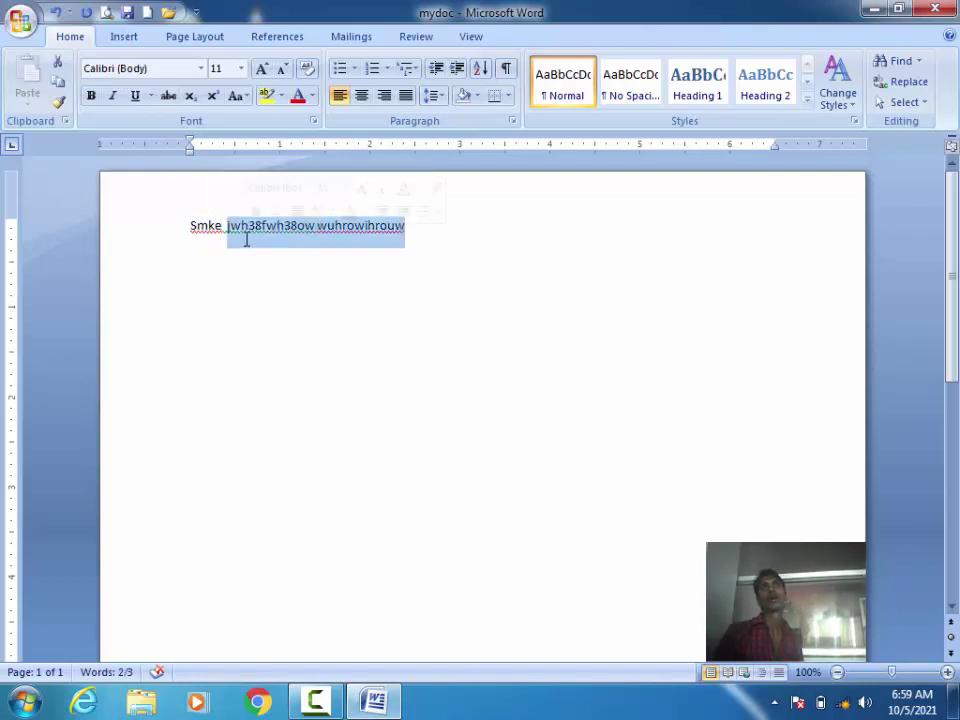
{"action": "left_click", "coordinate": [280, 347]}
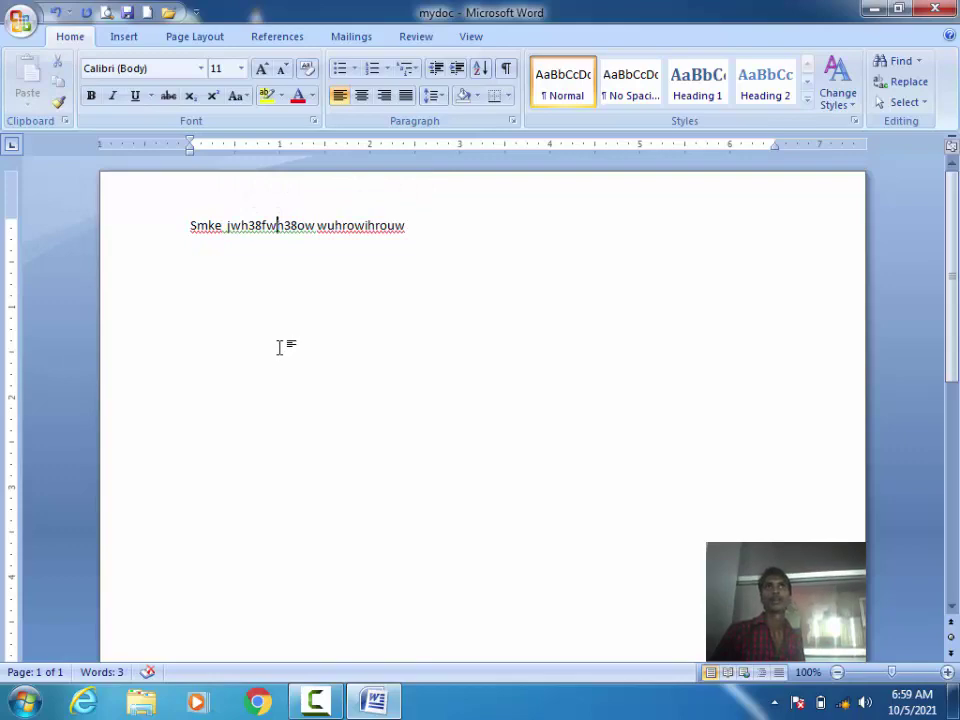
{"action": "left_click", "coordinate": [20, 18]}
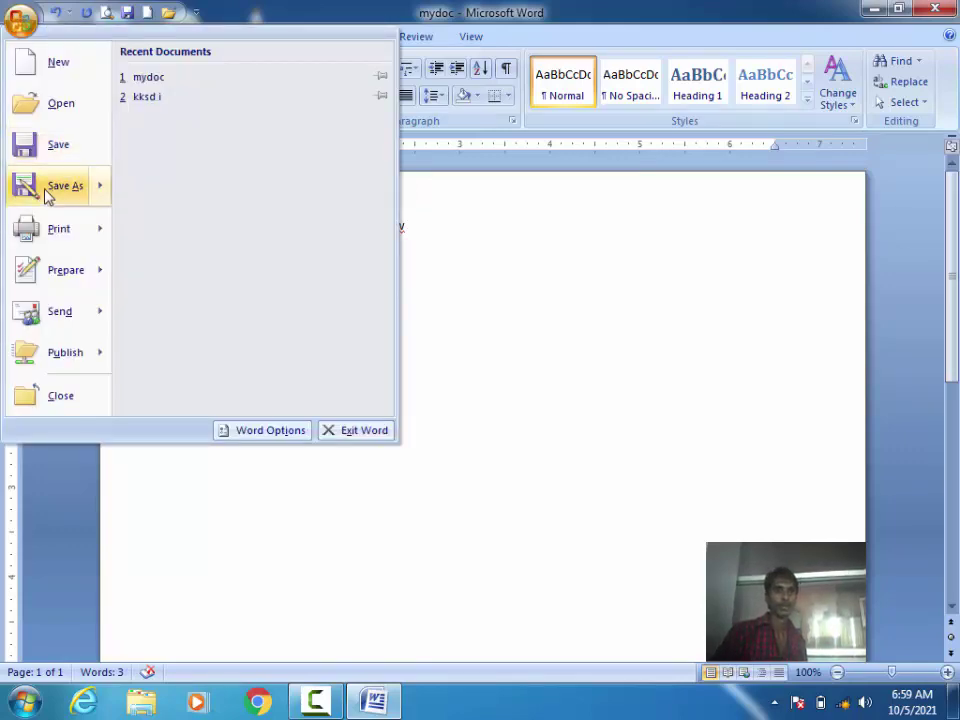
{"action": "left_click", "coordinate": [50, 190]}
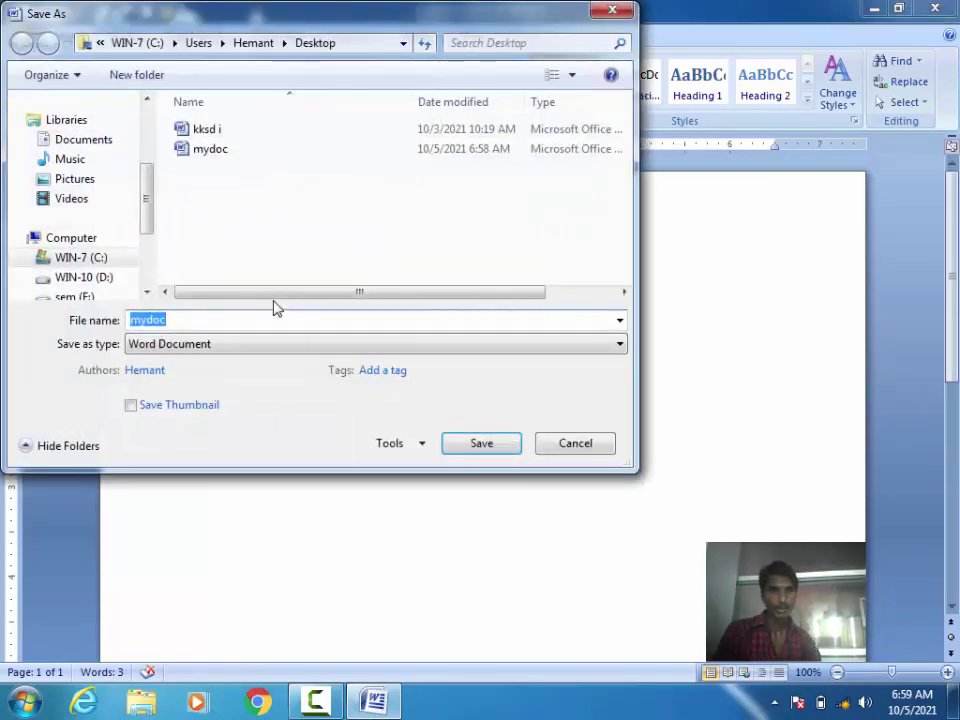
{"action": "key", "text": "End"}
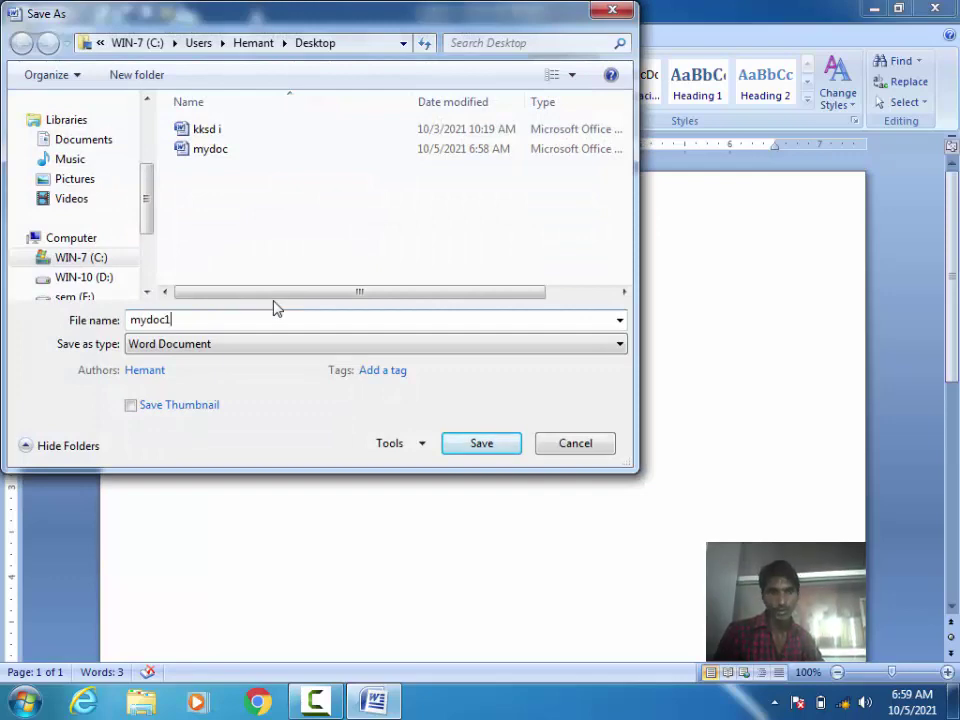
{"action": "key", "text": "Return"}
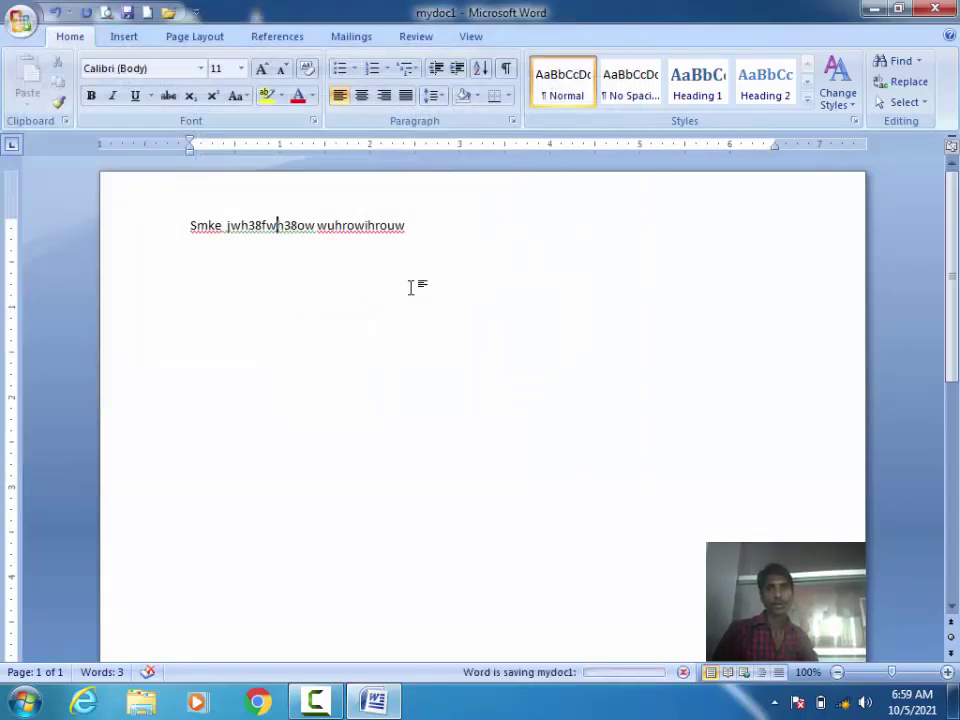
Close Word, open mydoc1 from the desktop, minimise it, then open the original mydoc
{"action": "left_click", "coordinate": [935, 8]}
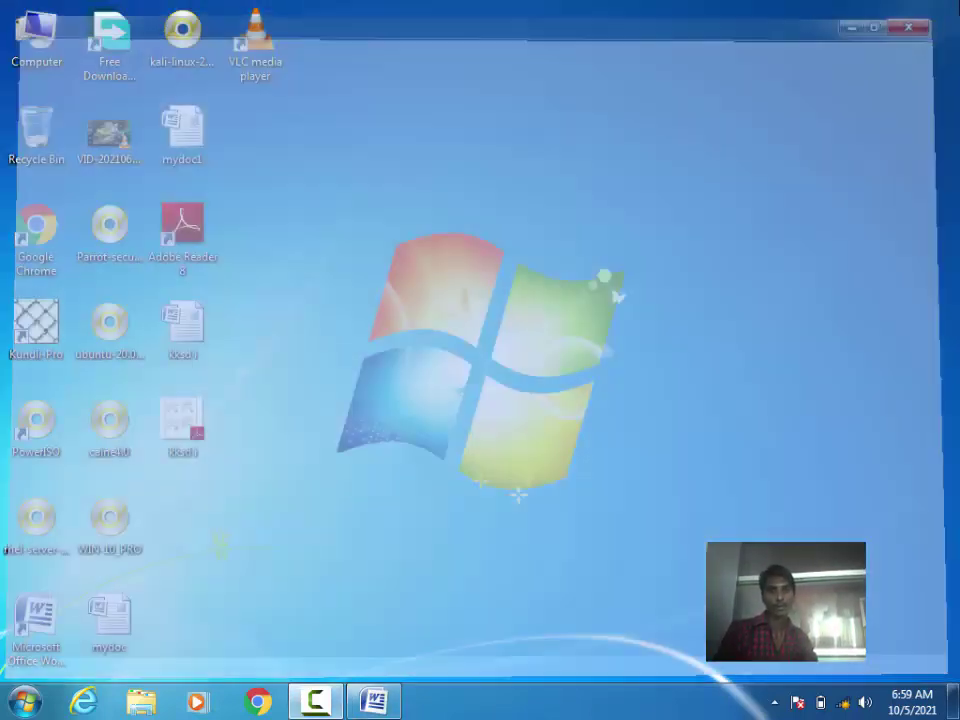
{"action": "left_click", "coordinate": [110, 620]}
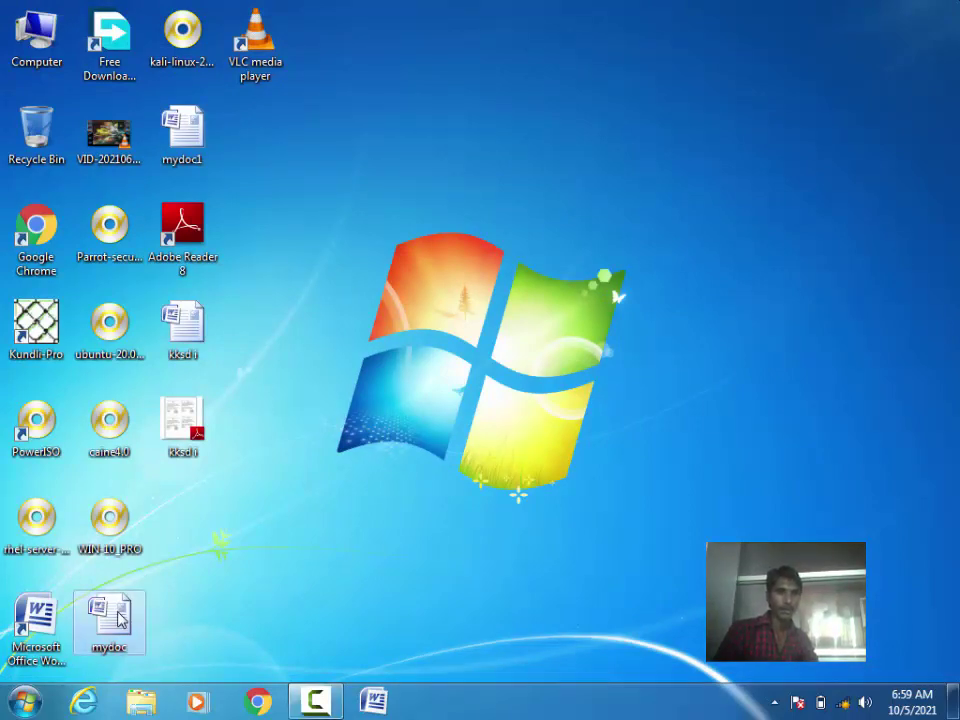
{"action": "double_click", "coordinate": [186, 155]}
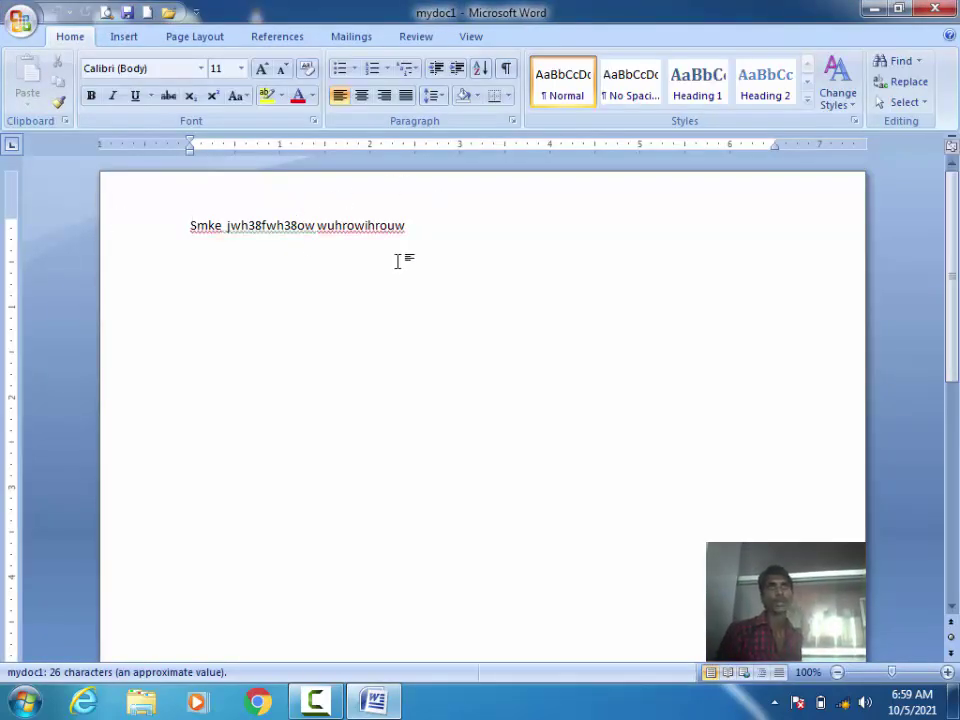
{"action": "left_click", "coordinate": [875, 8]}
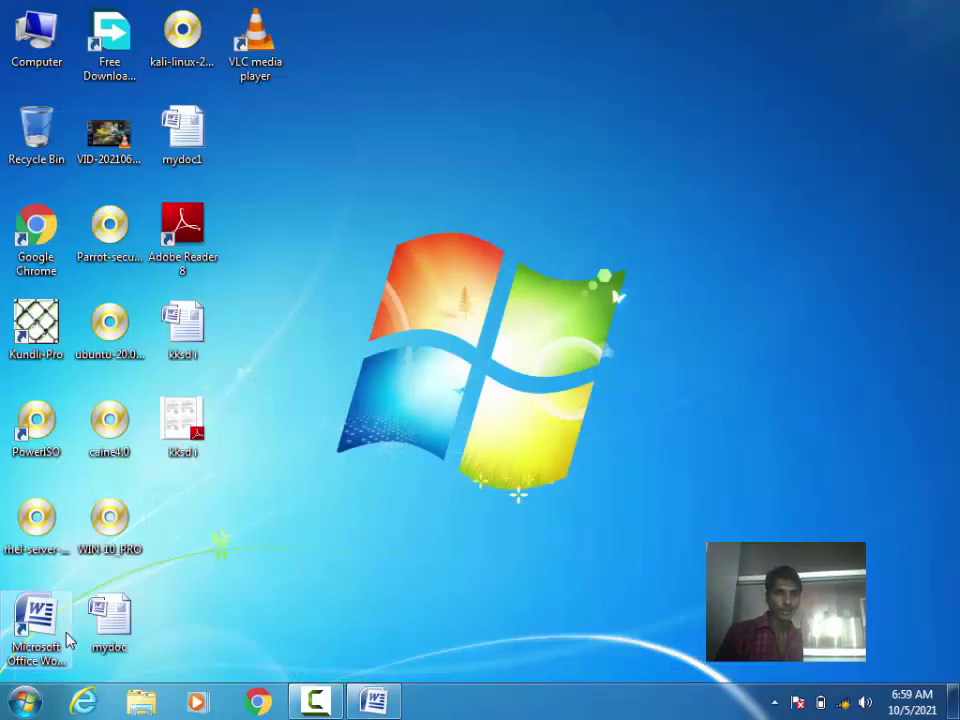
{"action": "double_click", "coordinate": [107, 625]}
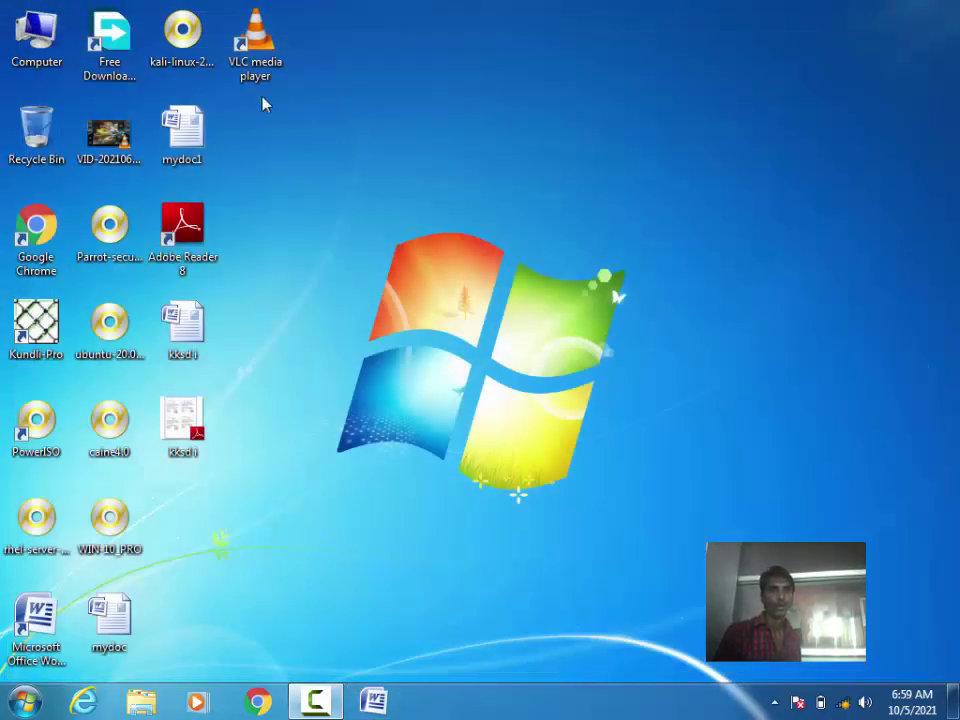
Delete the mydoc1 icon from the desktop and confirm the deletion
{"action": "left_click", "coordinate": [182, 138]}
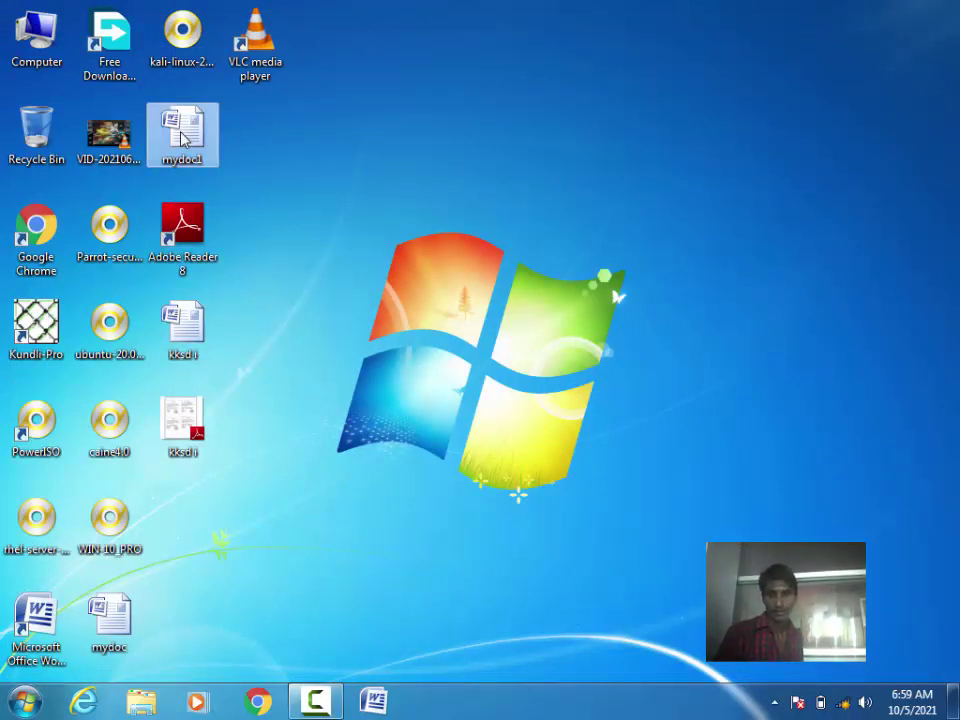
{"action": "key", "text": "Delete"}
{"action": "key", "text": "Return"}
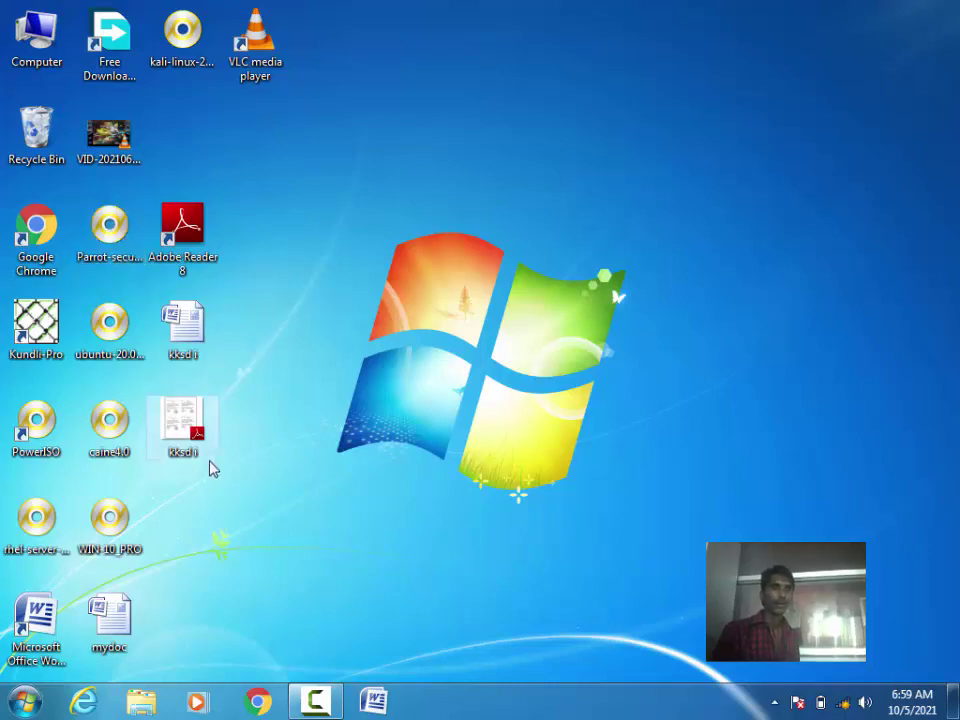
Open mydoc, type 'kjgujgu' after Smke, save it, and close the document
{"action": "double_click", "coordinate": [109, 618]}
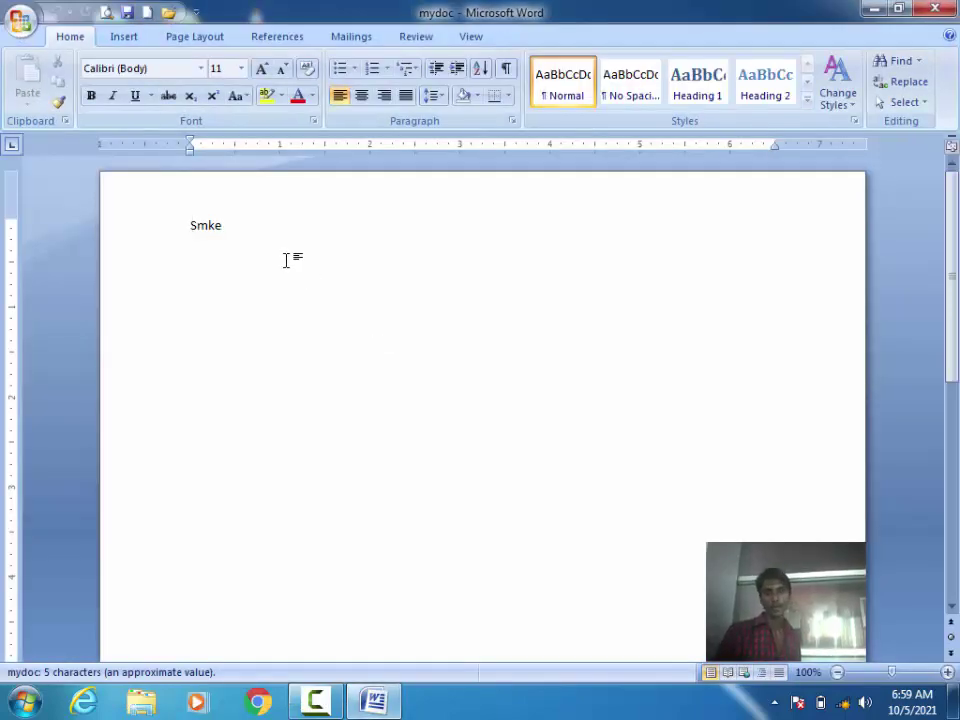
{"action": "type", "text": " kjgujgu"}
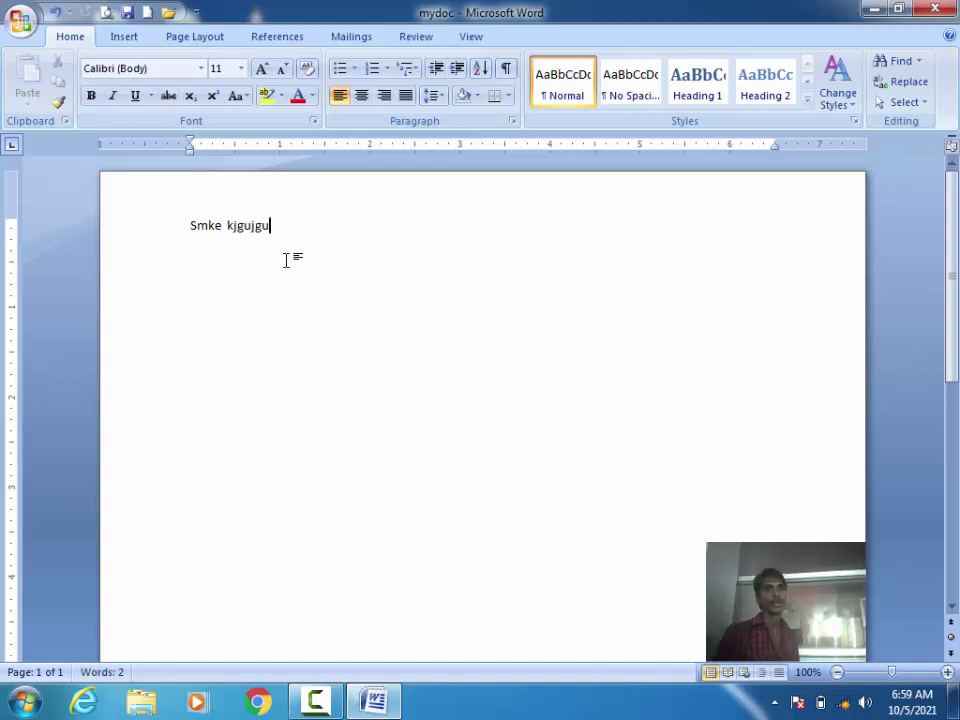
{"action": "left_click", "coordinate": [20, 18]}
{"action": "mouse_move", "coordinate": [60, 186]}
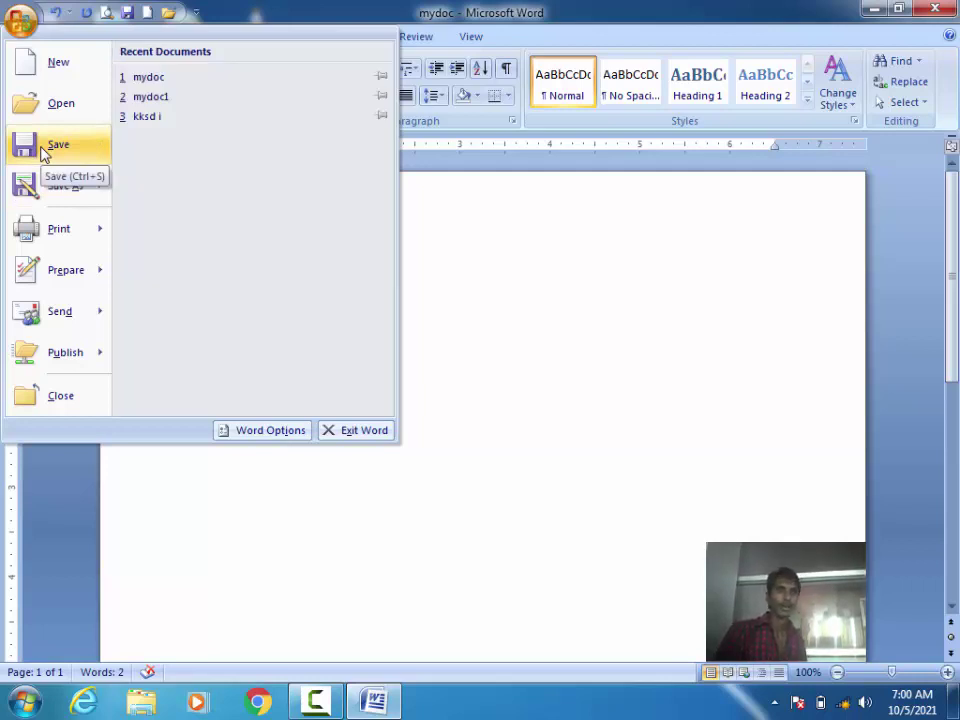
{"action": "left_click", "coordinate": [42, 150]}
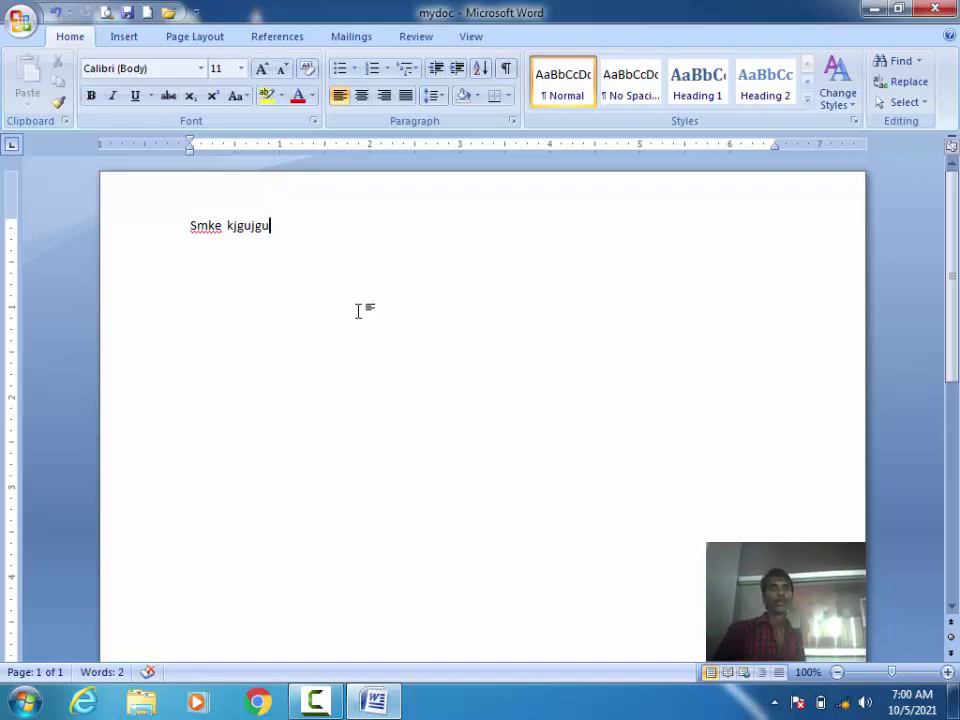
{"action": "left_click", "coordinate": [934, 9]}
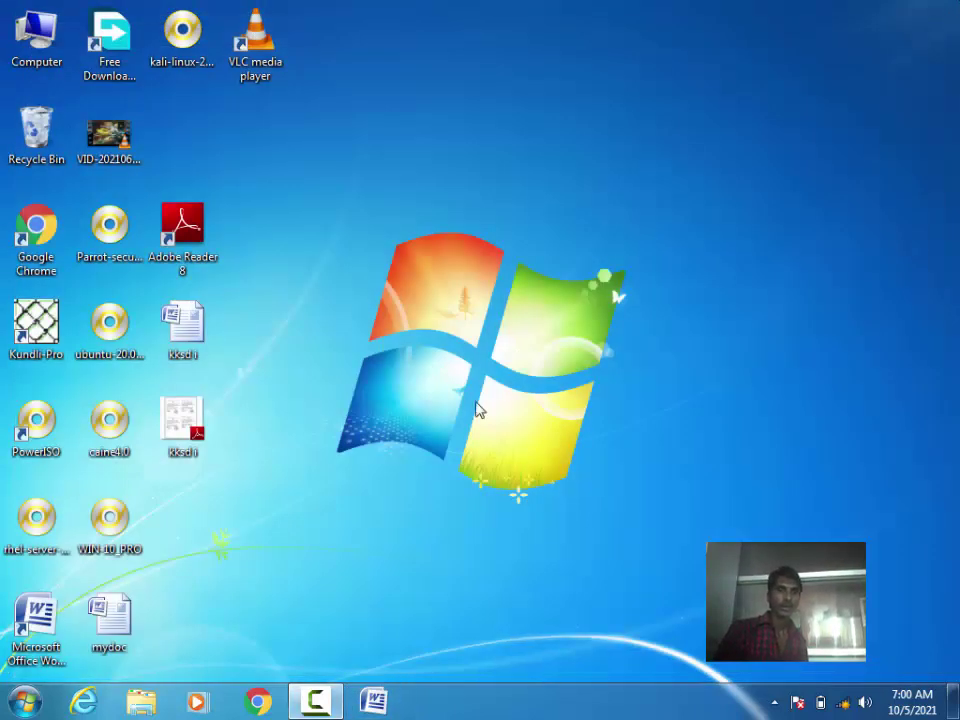
Reopen mydoc, check the 'Smke kjgujgu' line, and show the Save As copy formats
{"action": "double_click", "coordinate": [112, 628]}
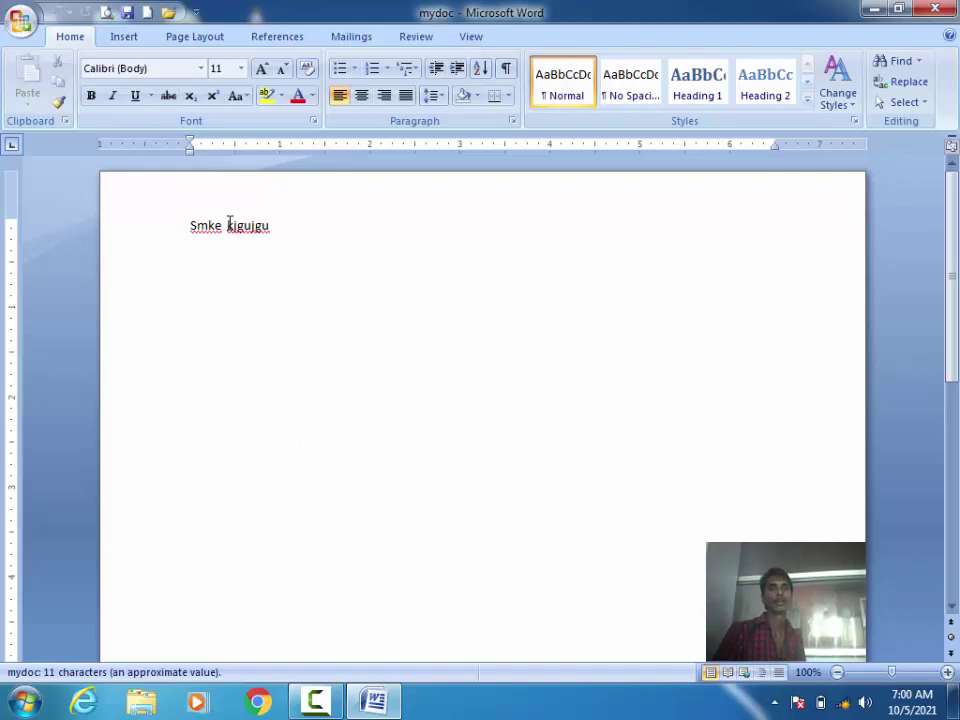
{"action": "double_click", "coordinate": [229, 224]}
{"action": "left_click", "coordinate": [311, 304]}
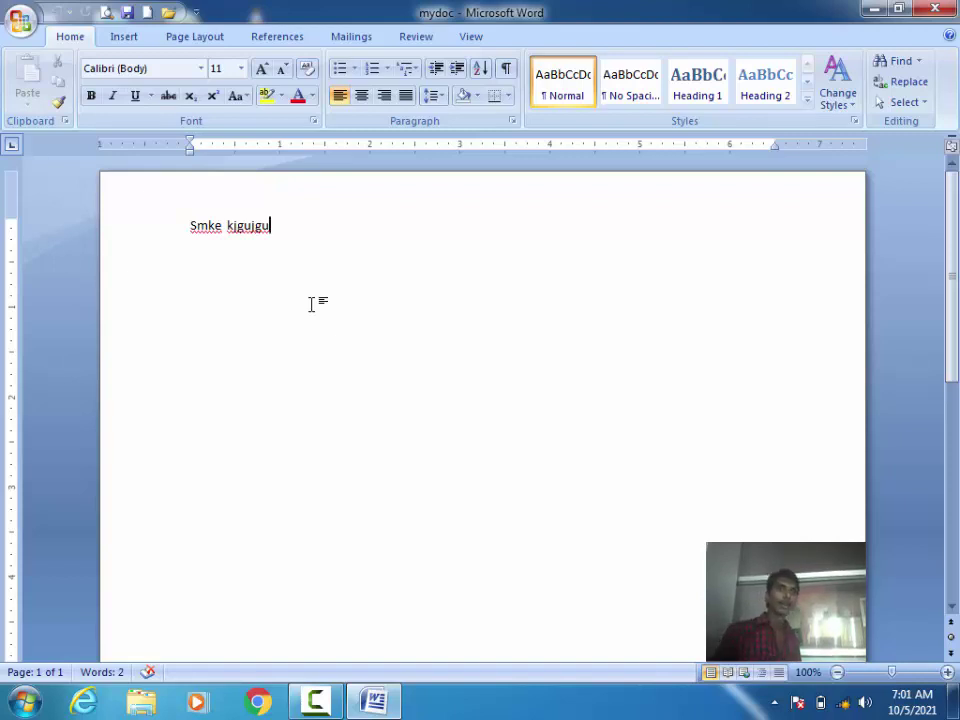
{"action": "left_click", "coordinate": [3, 6]}
{"action": "mouse_move", "coordinate": [64, 186]}
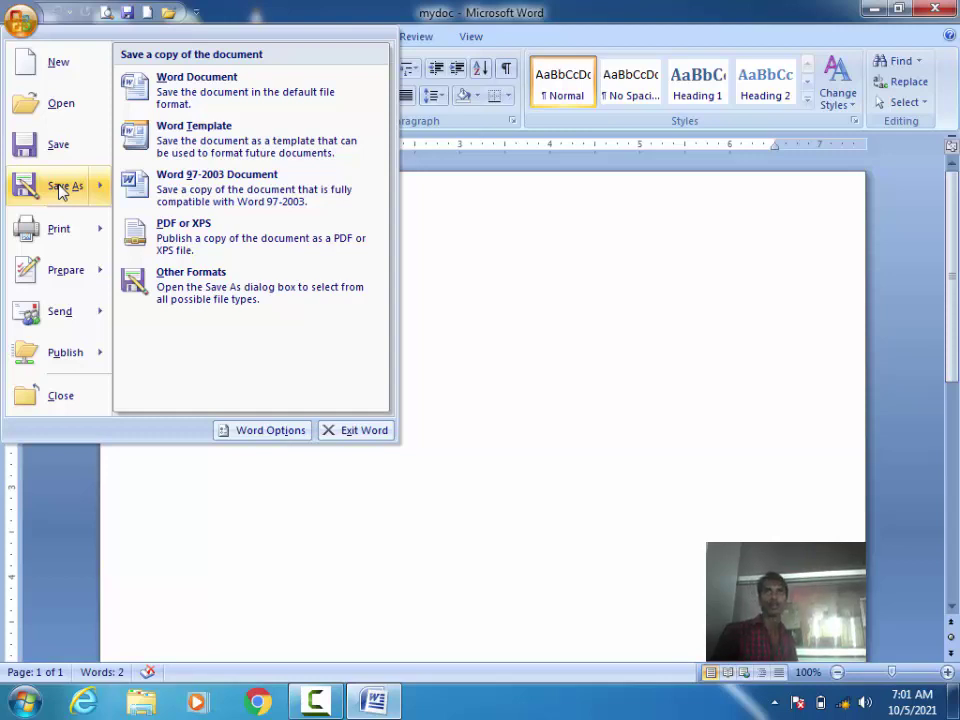
Dismiss the Office menu, close Word, and reopen mydoc from the desktop
{"action": "left_click", "coordinate": [541, 318]}
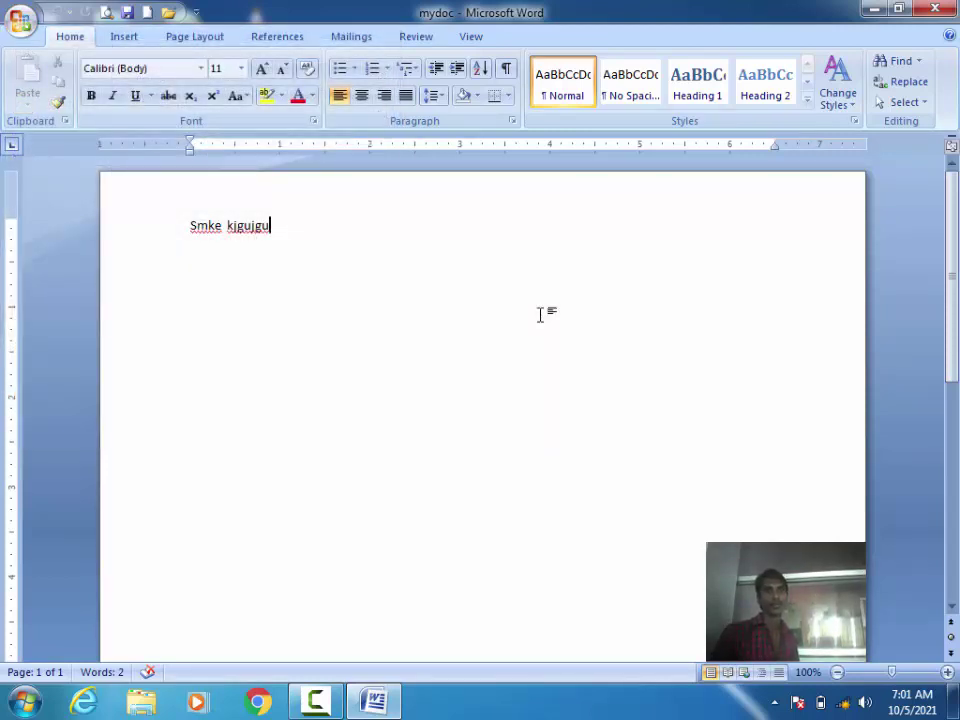
{"action": "left_click", "coordinate": [934, 8]}
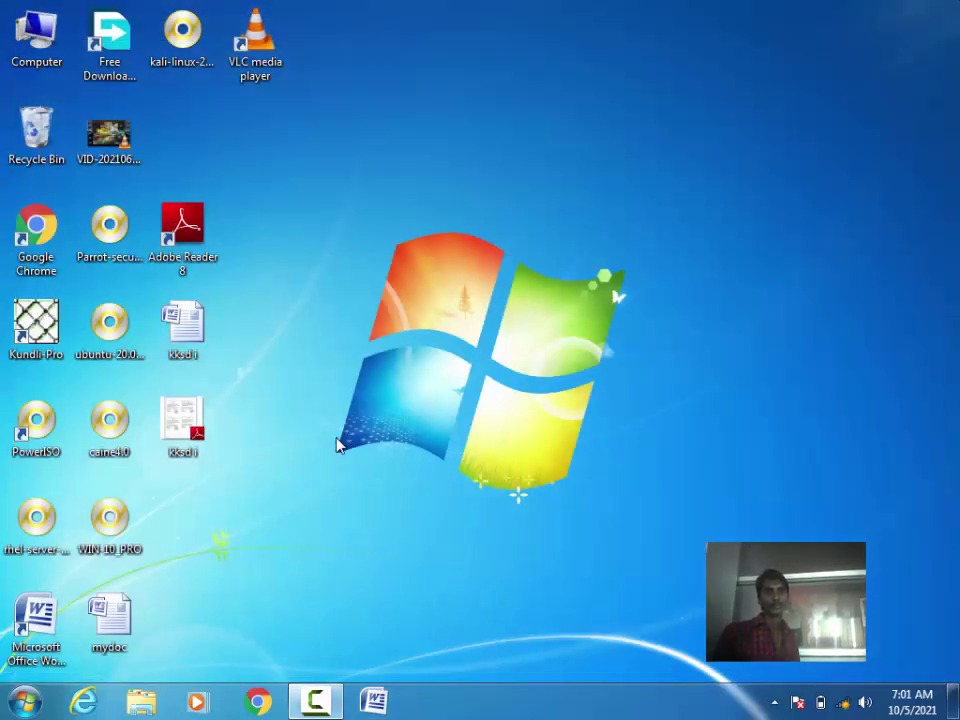
{"action": "double_click", "coordinate": [108, 641]}
{"action": "type", "text": "Smke kjgujgu"}
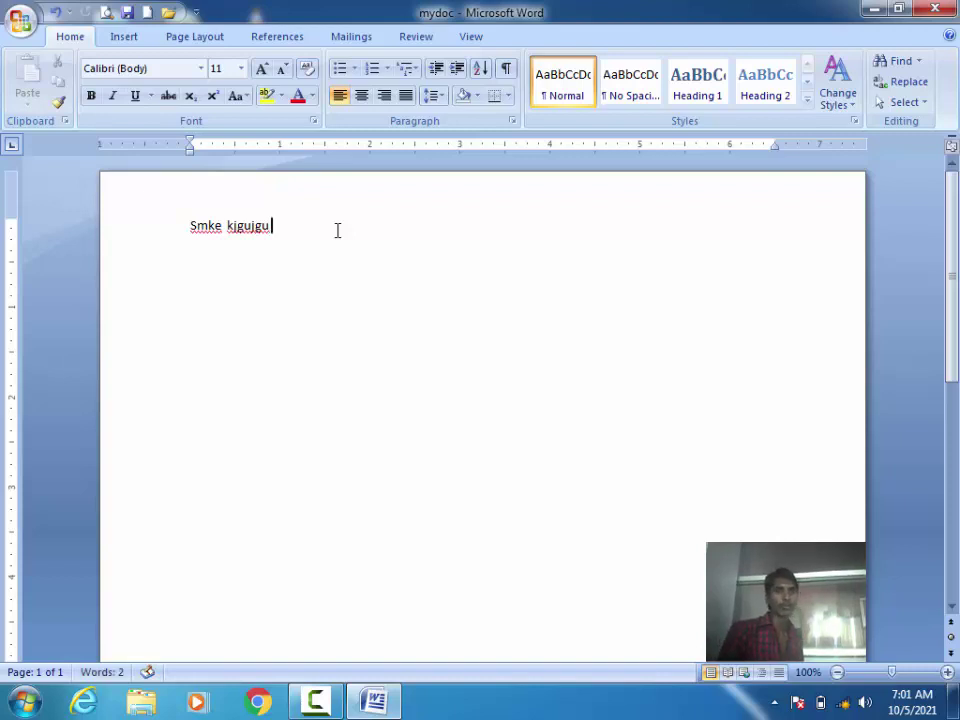
Append 'wengutwebgwuebguwgwgewg' to the first line, then add lines 'gwegkiwengikwengiewg' and 'kjbwegkugwe'
{"action": "left_click_drag", "start_coordinate": [186, 224], "coordinate": [289, 220]}
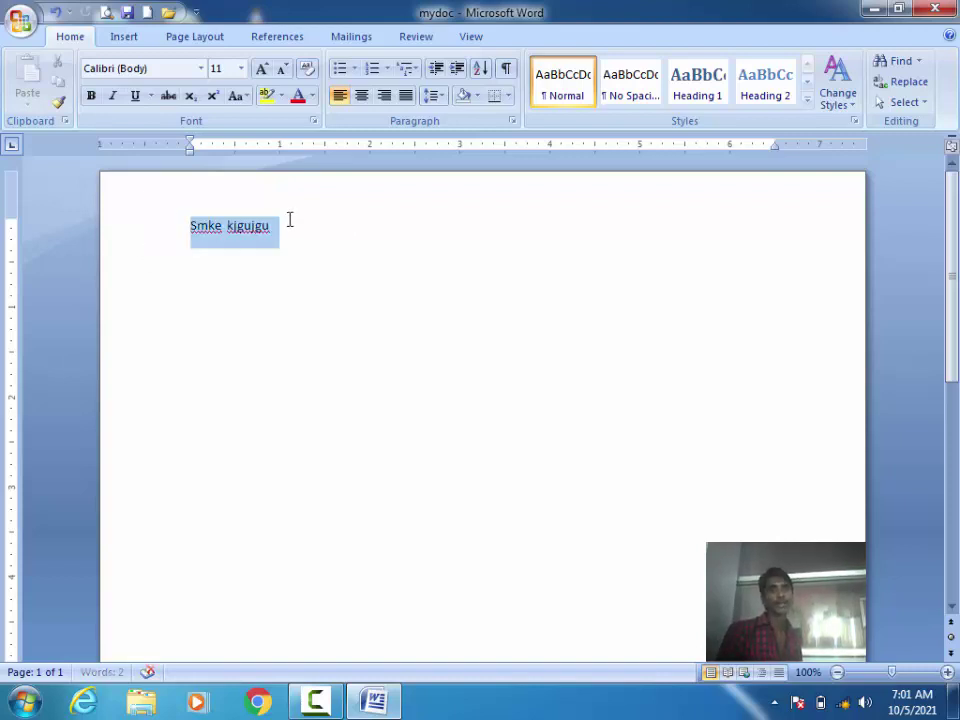
{"action": "left_click", "coordinate": [324, 226]}
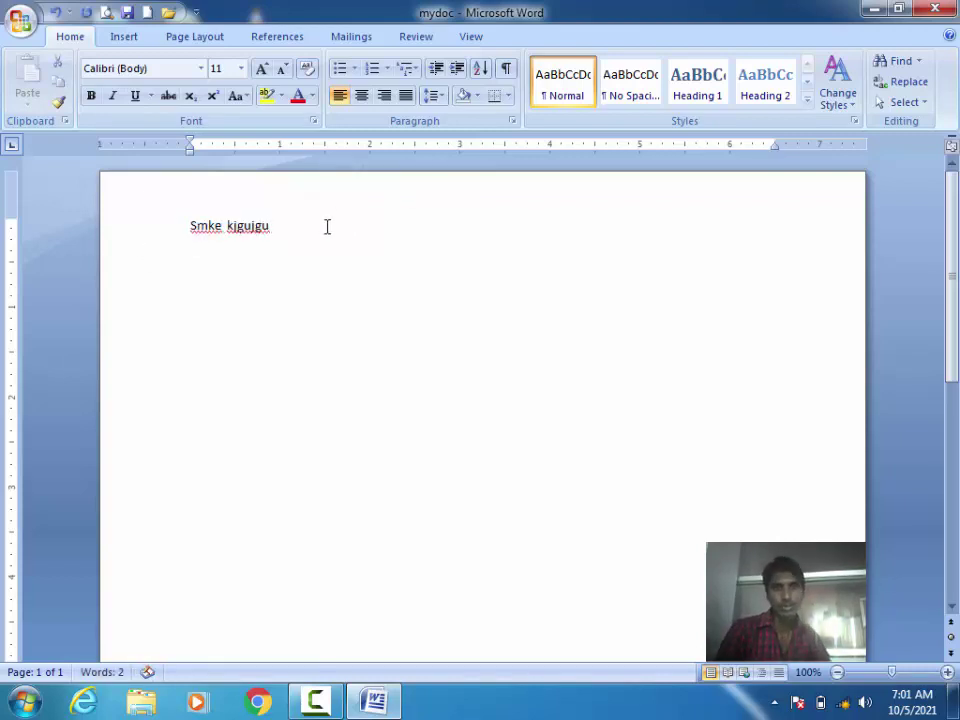
{"action": "type", "text": "wengutwebgwuebguwgwgewg"}
{"action": "key", "text": "Return"}
{"action": "type", "text": "gwegkiwen"}
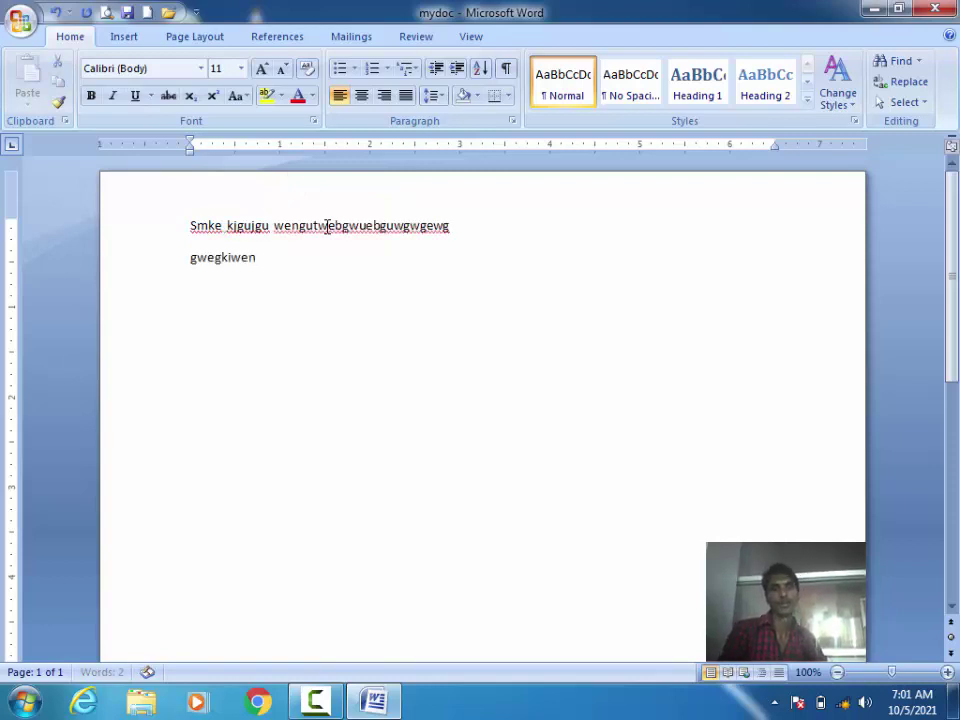
{"action": "type", "text": "gikwengiewg"}
{"action": "key", "text": "Return"}
{"action": "type", "text": "kjbwegkugwe"}
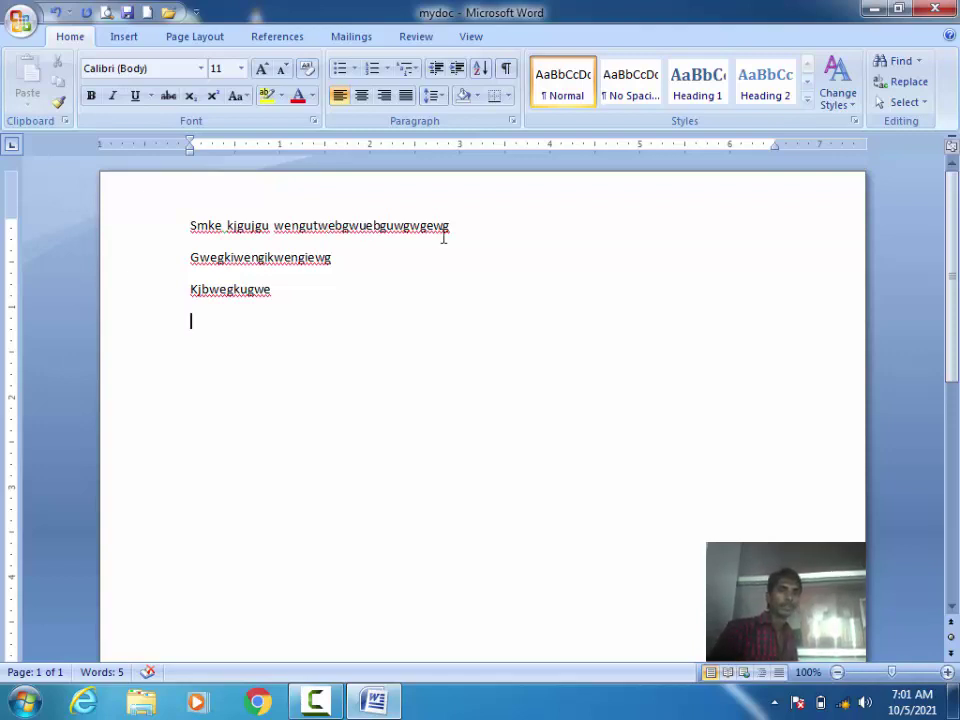
Select the three lines, clear the selection, and open the Office button menu
{"action": "left_click_drag", "start_coordinate": [307, 292], "coordinate": [163, 229]}
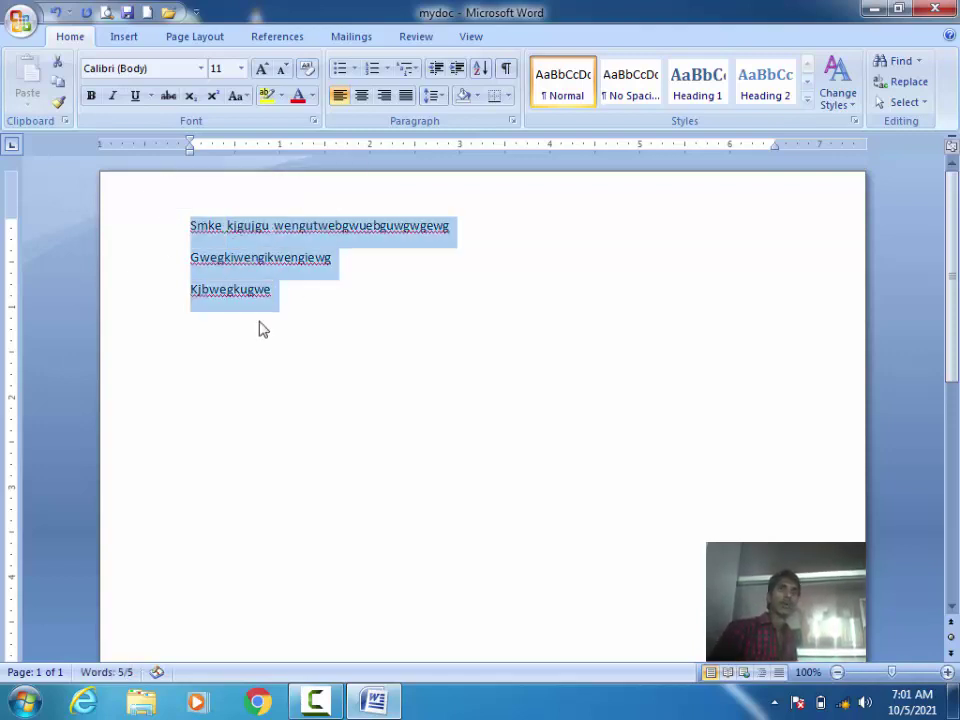
{"action": "left_click", "coordinate": [340, 411]}
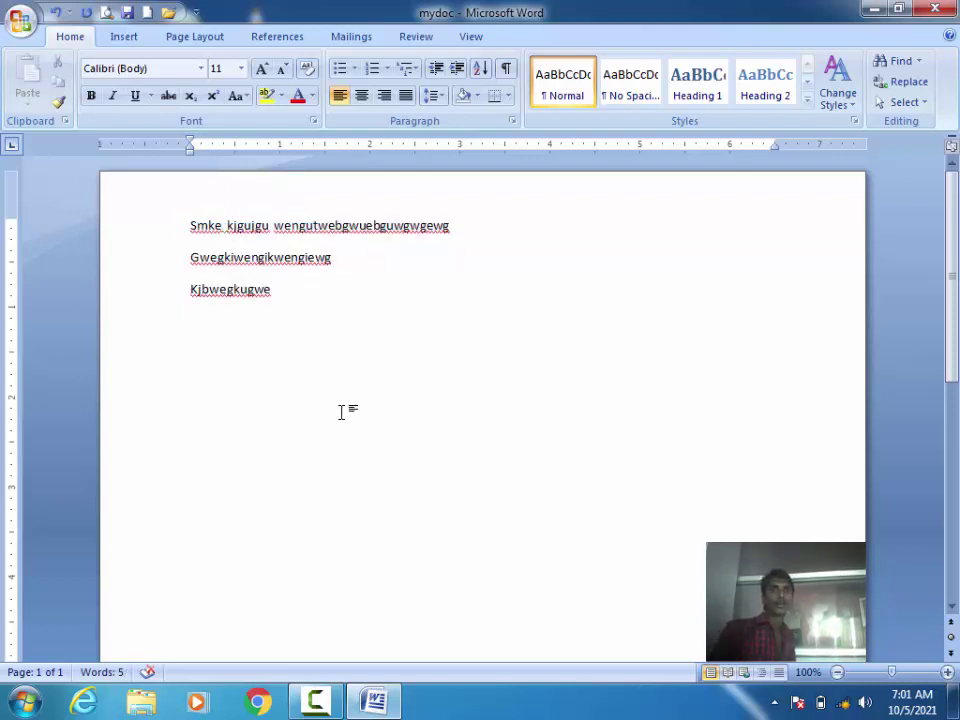
{"action": "left_click", "coordinate": [20, 18]}
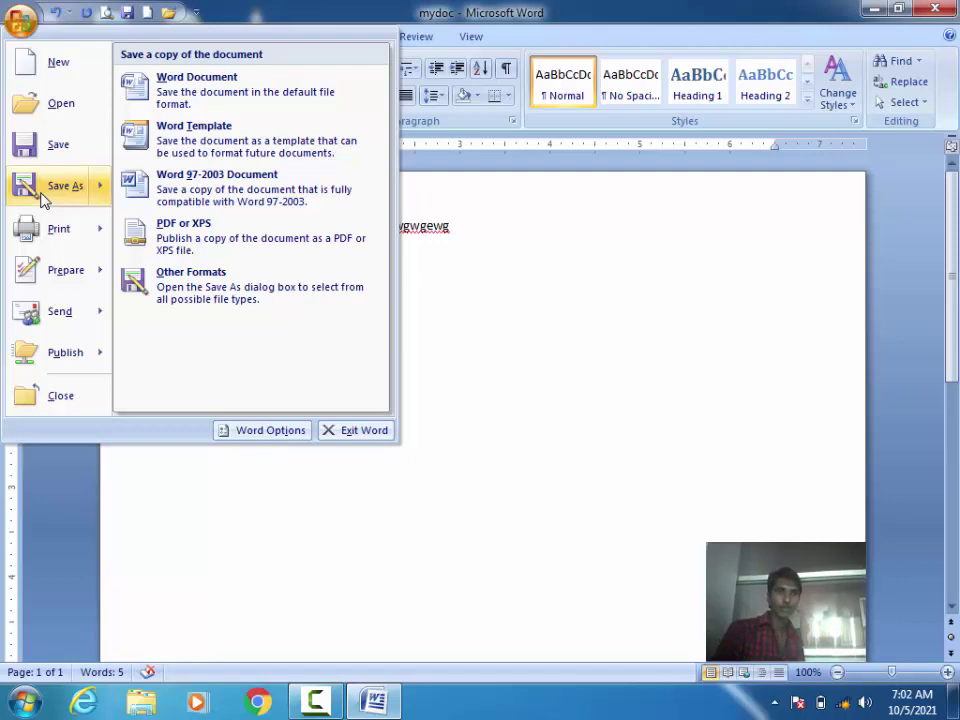
Save a copy as a Word document named 'semant', then minimize Word
{"action": "left_click", "coordinate": [42, 197]}
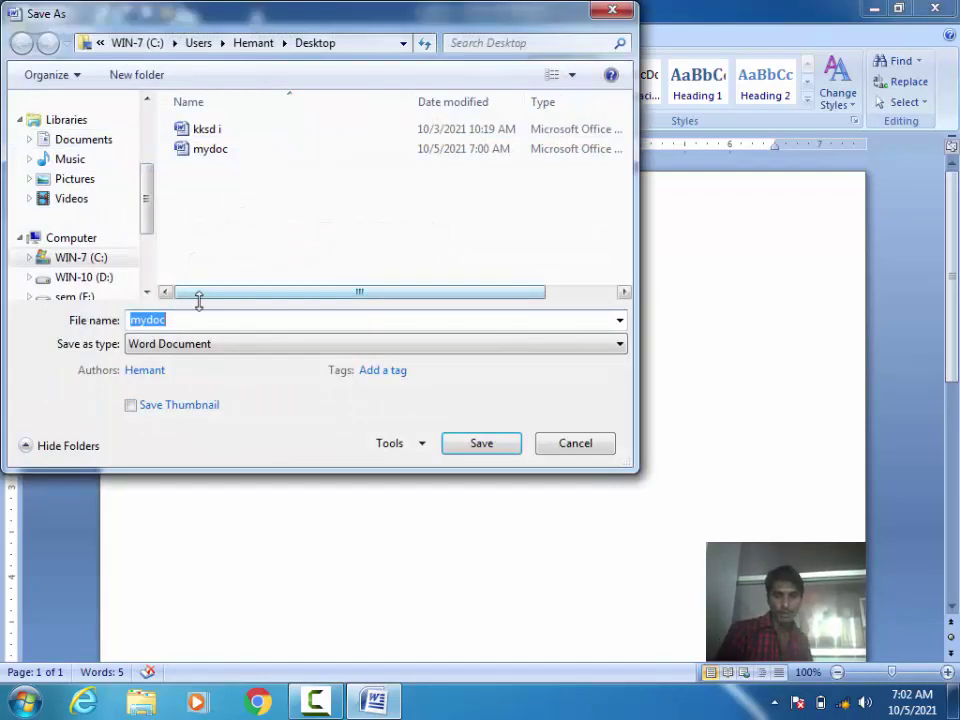
{"action": "key", "text": "BackSpace"}
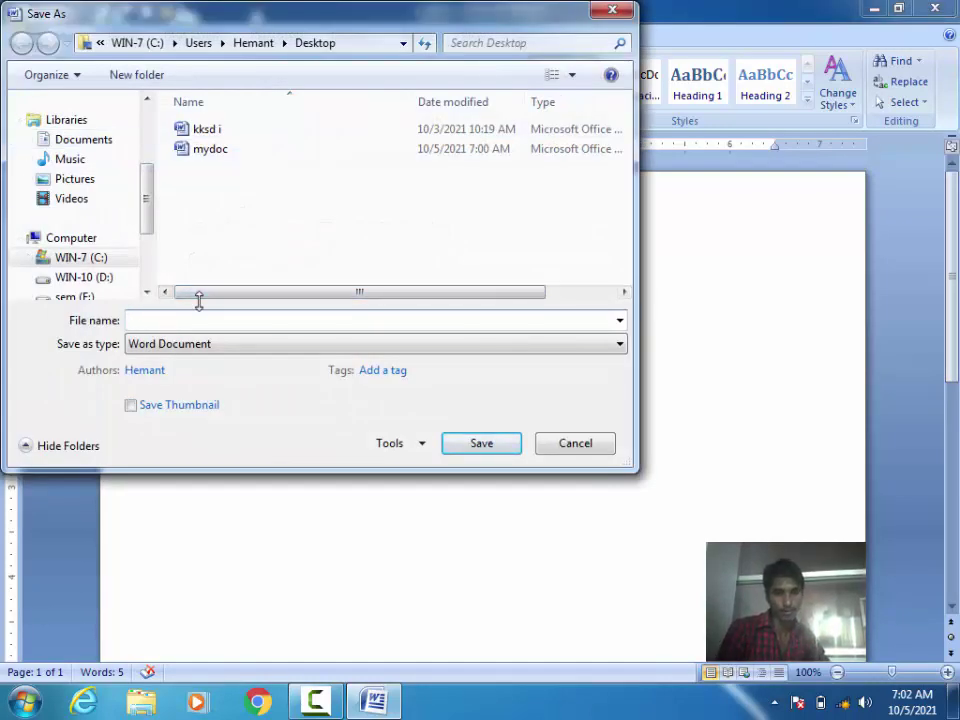
{"action": "type", "text": "semant"}
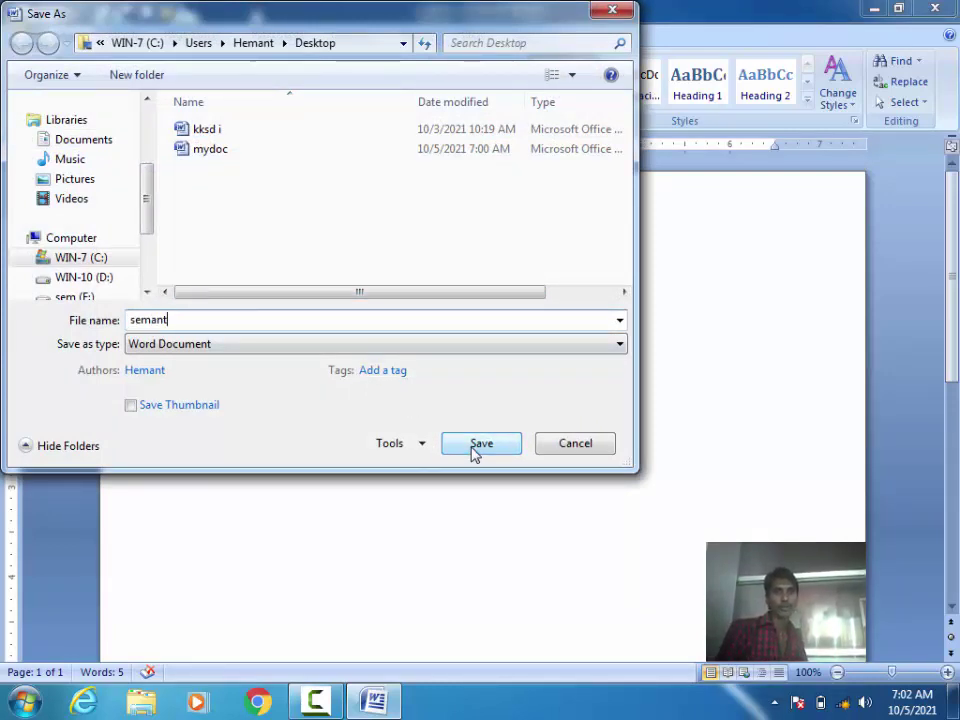
{"action": "left_click", "coordinate": [475, 445]}
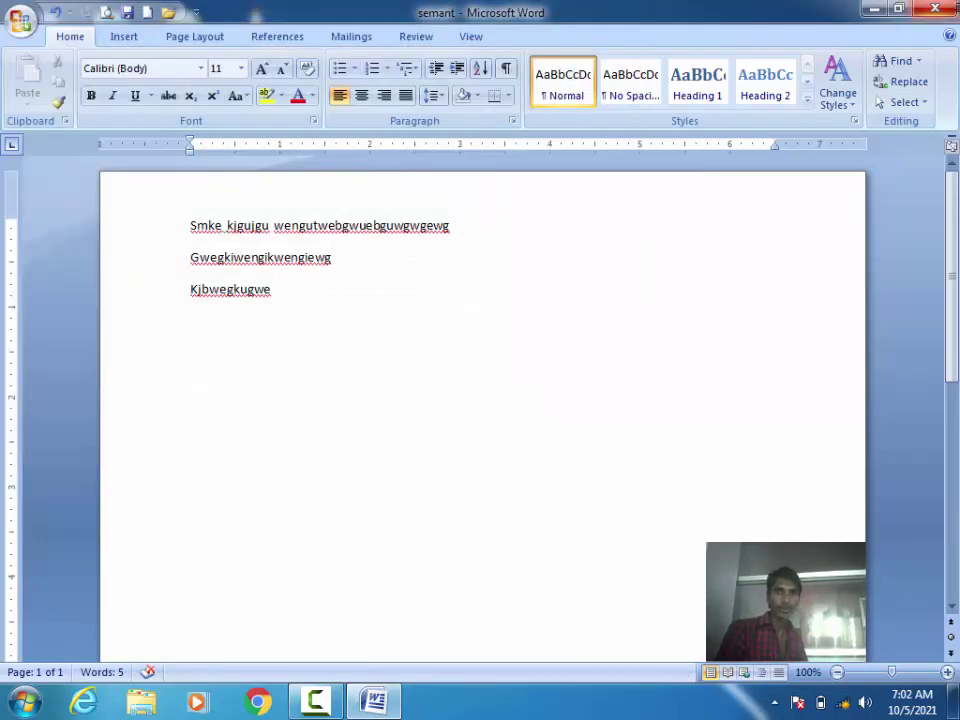
{"action": "left_click", "coordinate": [935, 8]}
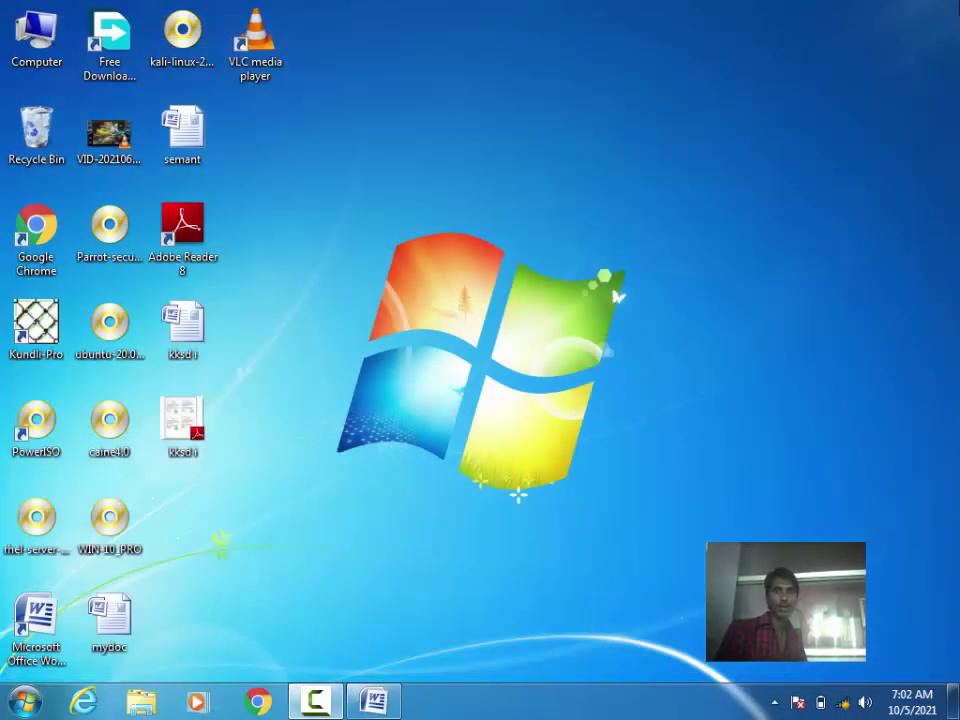
Open mydoc from the desktop, hide it again, then open the semant document
{"action": "double_click", "coordinate": [110, 614]}
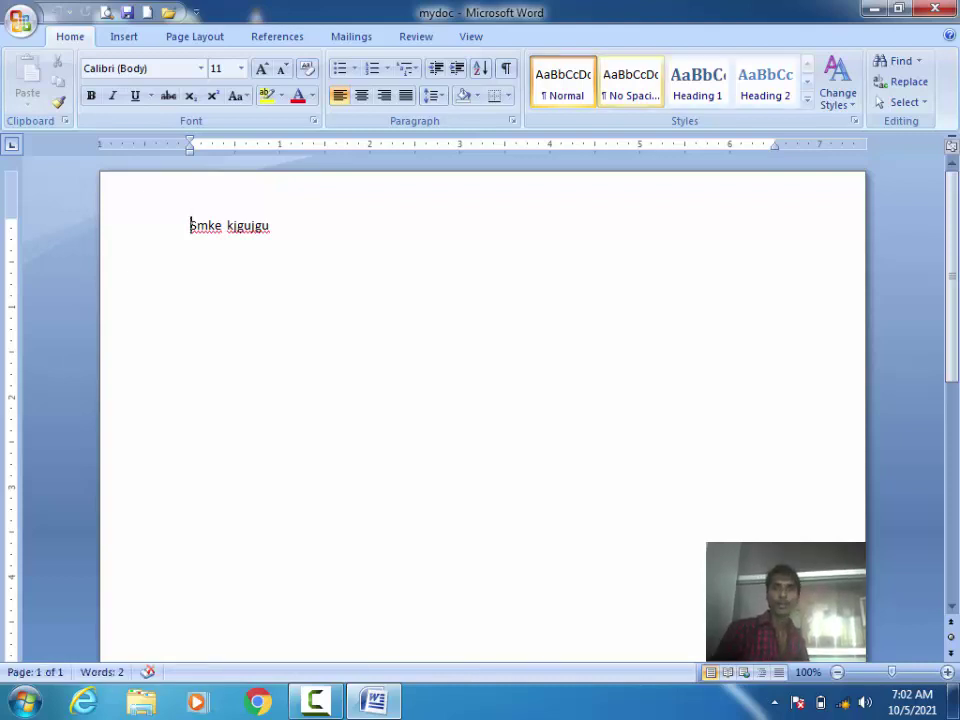
{"action": "key", "text": "super+d"}
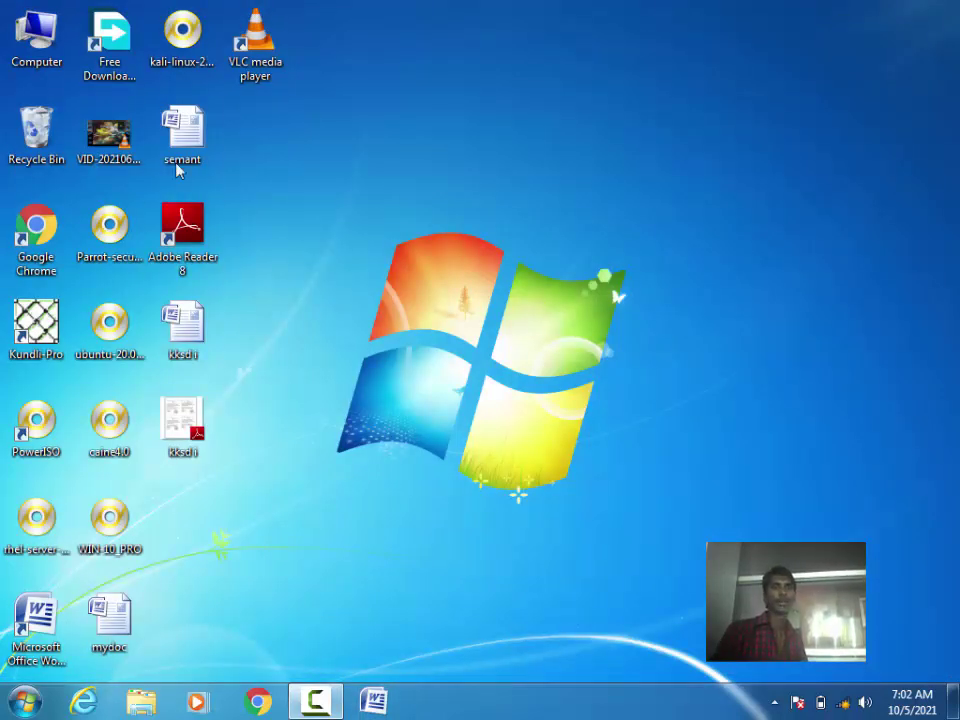
{"action": "left_click", "coordinate": [188, 132]}
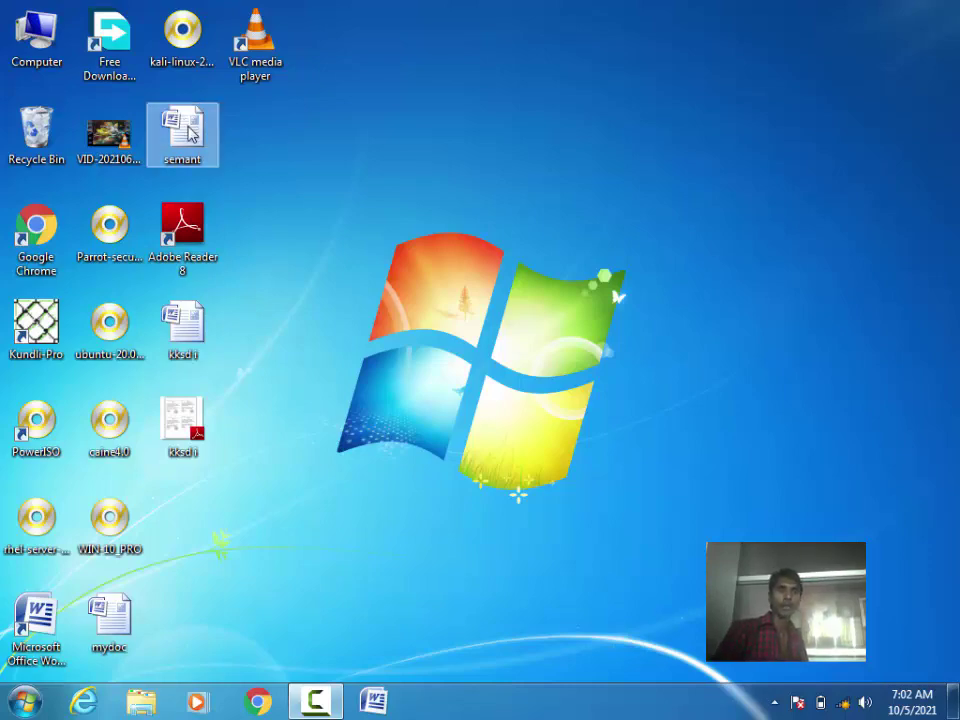
{"action": "double_click", "coordinate": [190, 133]}
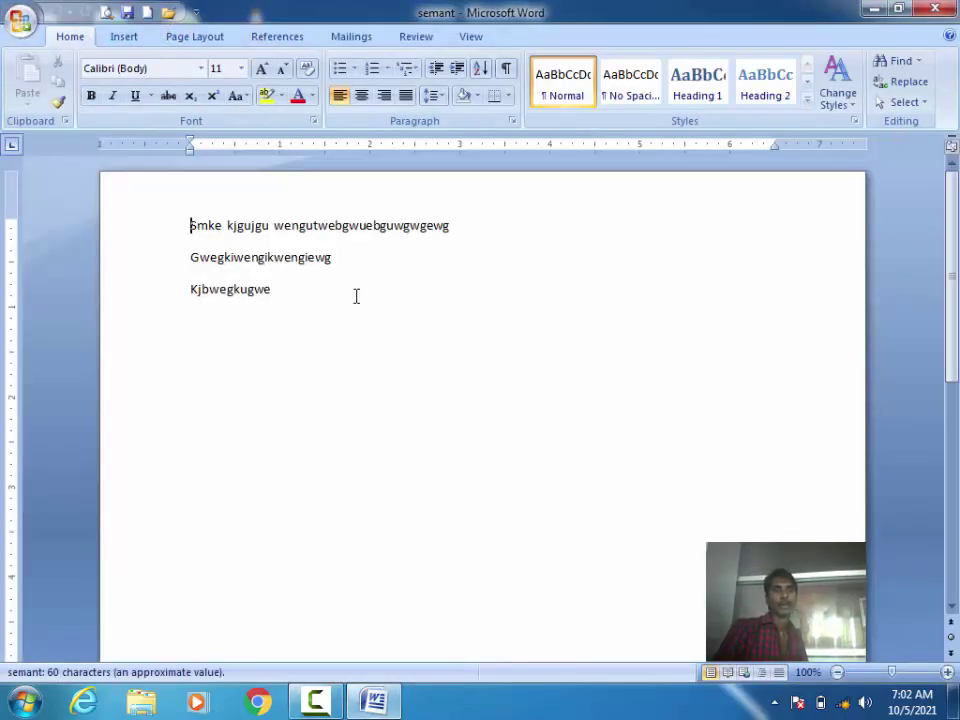
Add a new line 'utfcutfcuy' below semant's text and save the document
{"action": "left_click_drag", "start_coordinate": [287, 289], "coordinate": [193, 220]}
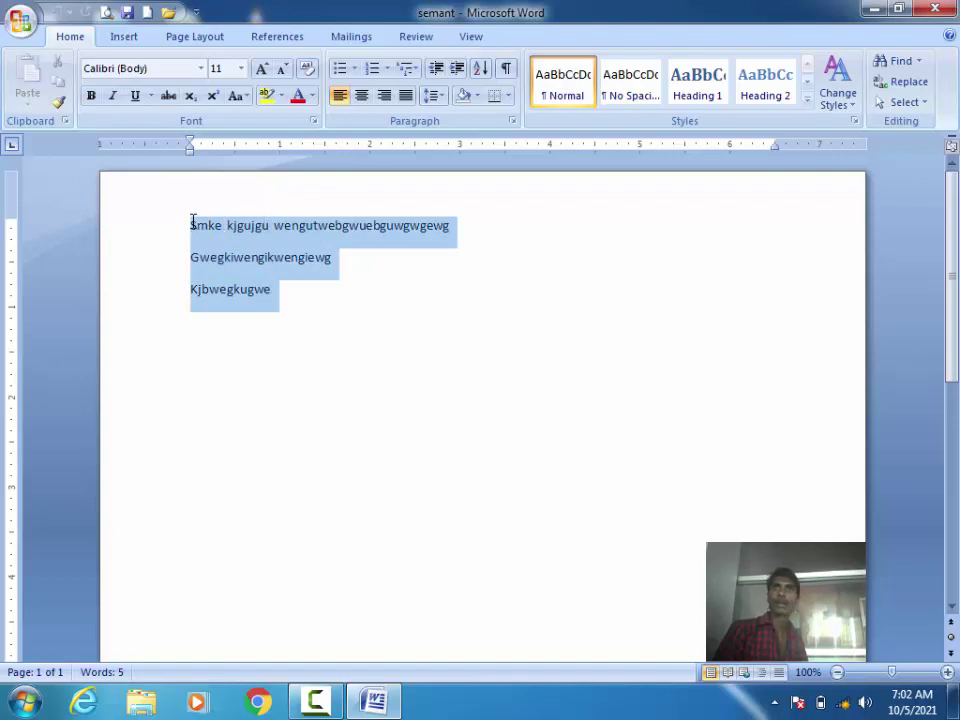
{"action": "left_click", "coordinate": [325, 342]}
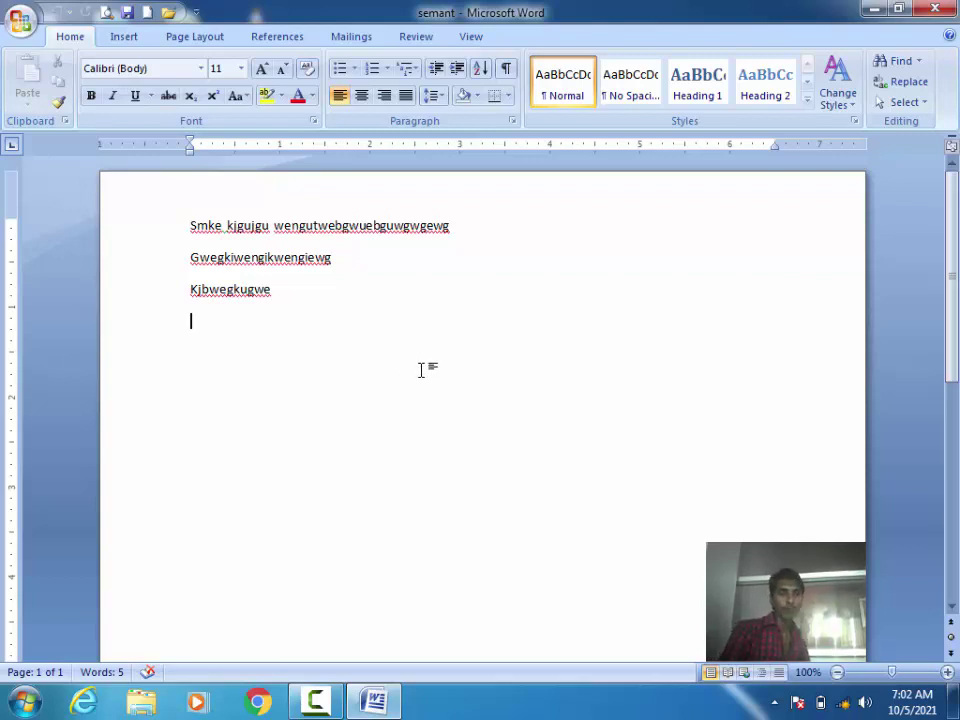
{"action": "type", "text": "utfcutfcuy"}
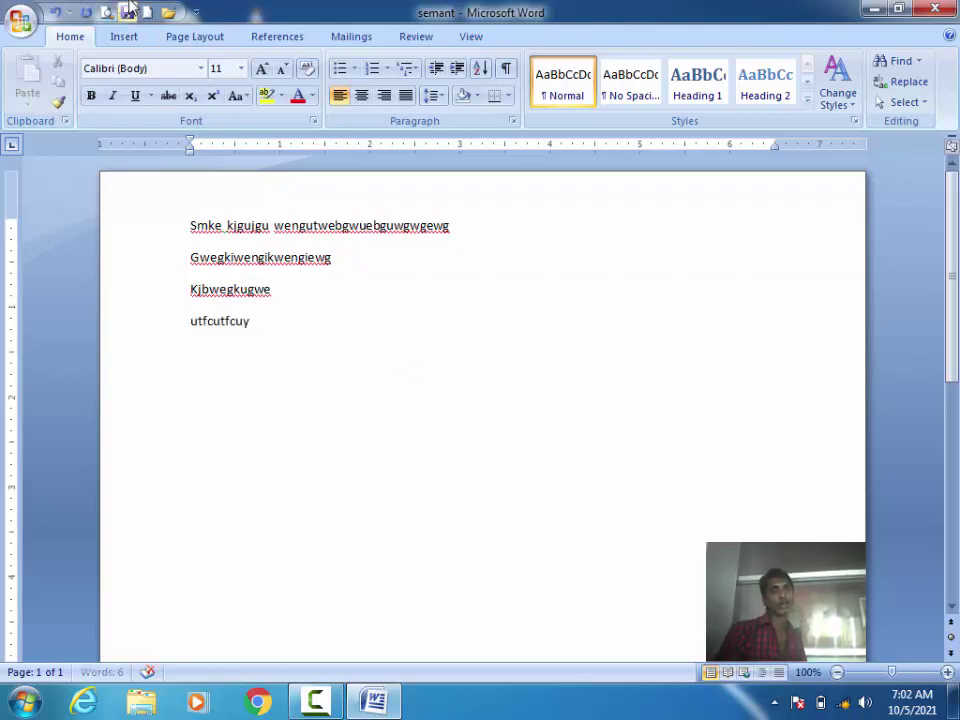
{"action": "left_click", "coordinate": [20, 18]}
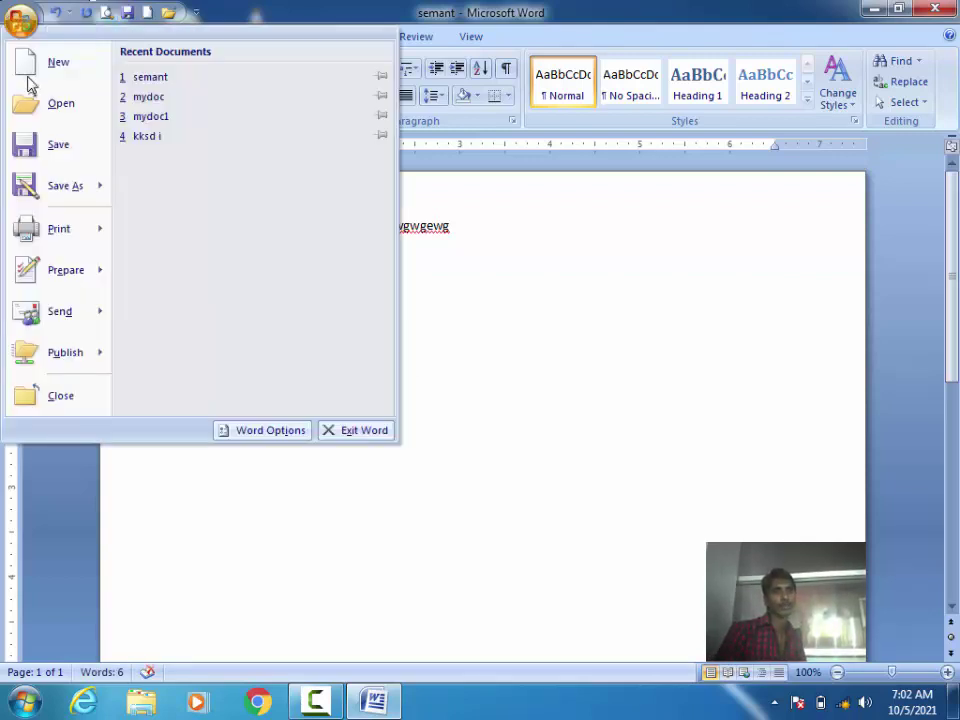
{"action": "left_click", "coordinate": [55, 144]}
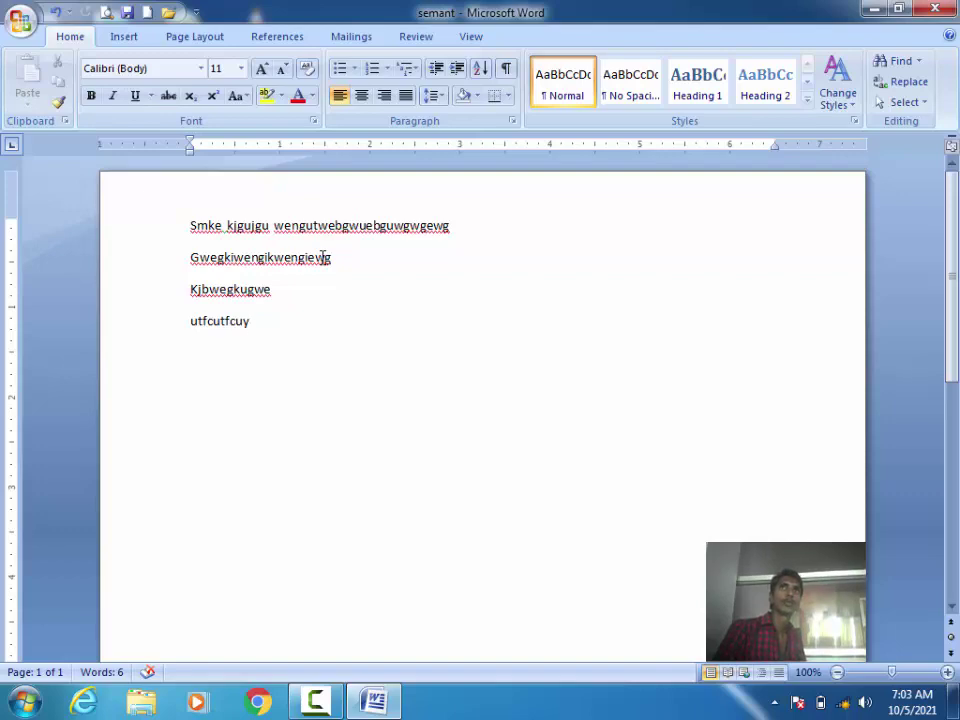
Close semant, delete the semant file from the desktop, and open mydoc
{"action": "left_click", "coordinate": [934, 9]}
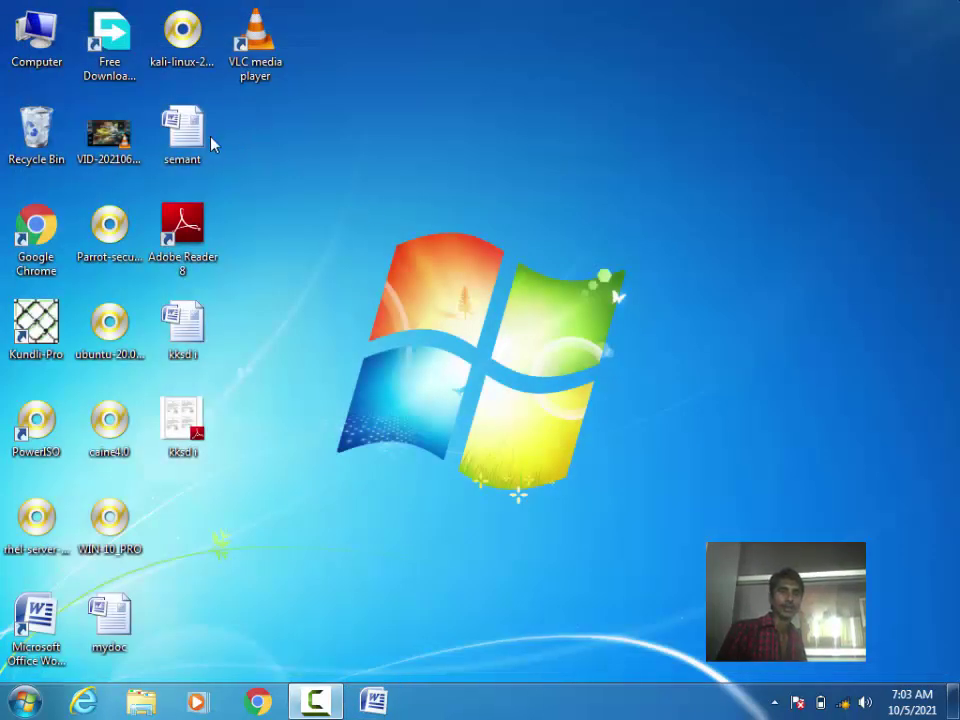
{"action": "left_click", "coordinate": [199, 143]}
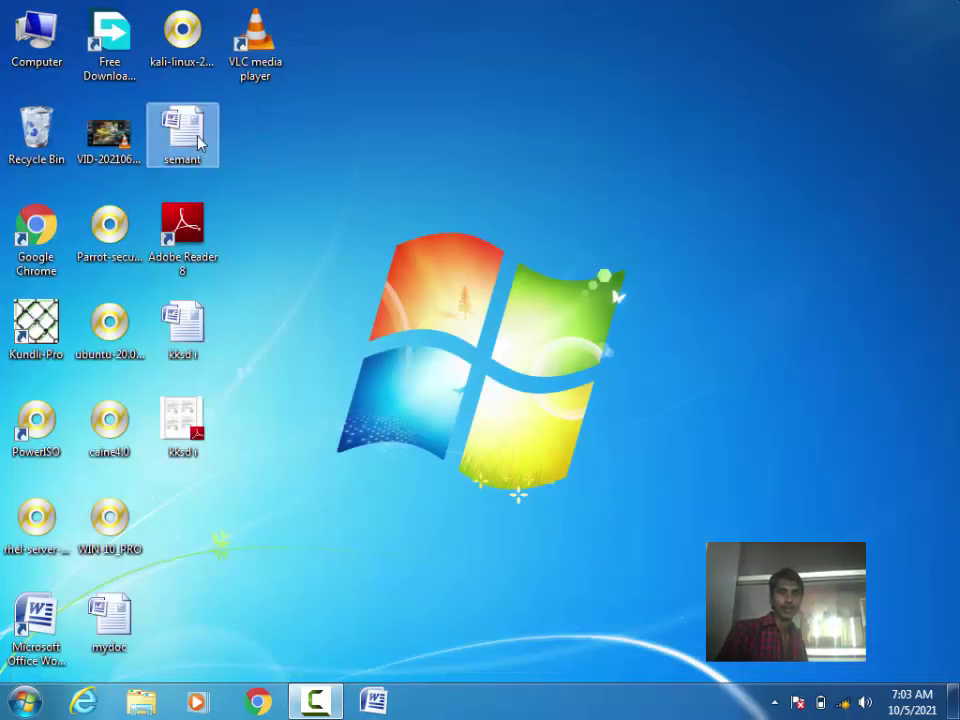
{"action": "key", "text": "Delete"}
{"action": "key", "text": "Return"}
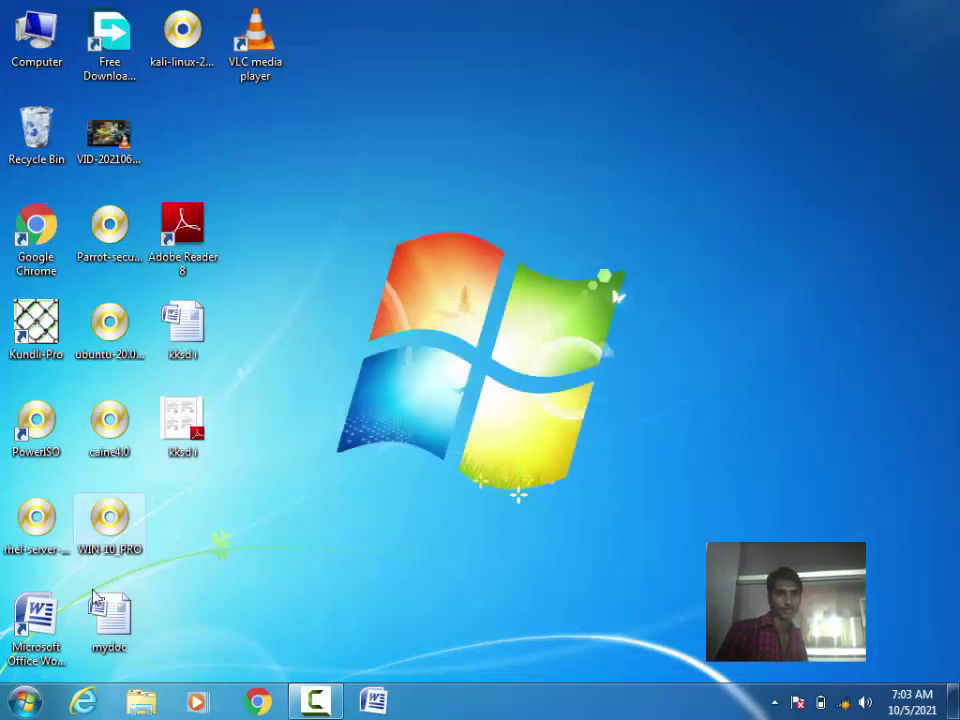
{"action": "double_click", "coordinate": [109, 618]}
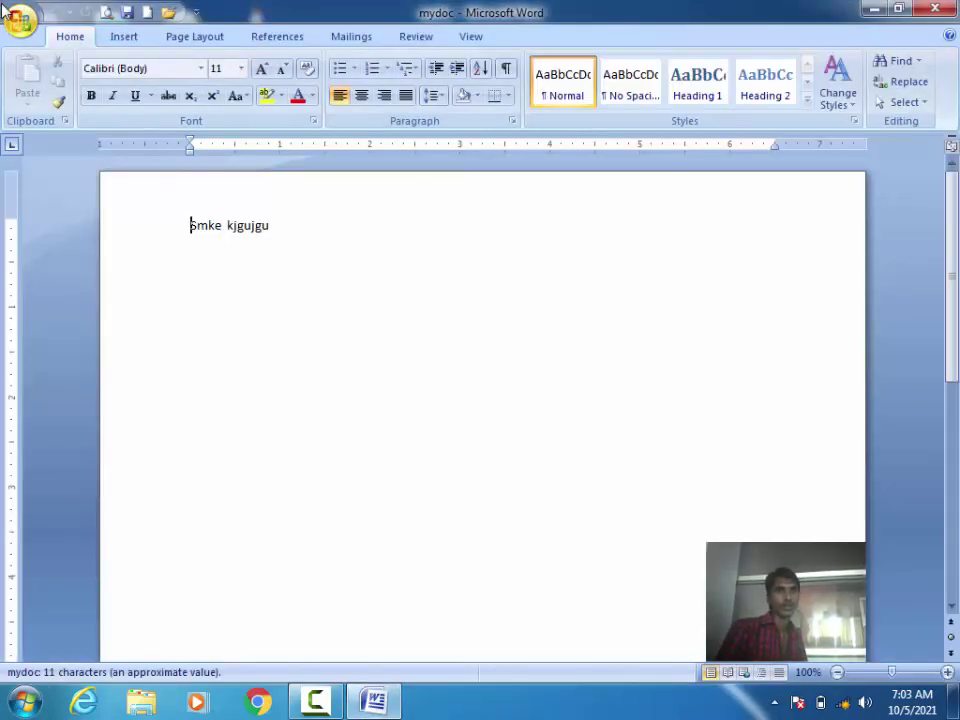
Browse the Office button menu's Save As choices twice, closing it each time without saving
{"action": "left_click", "coordinate": [20, 20]}
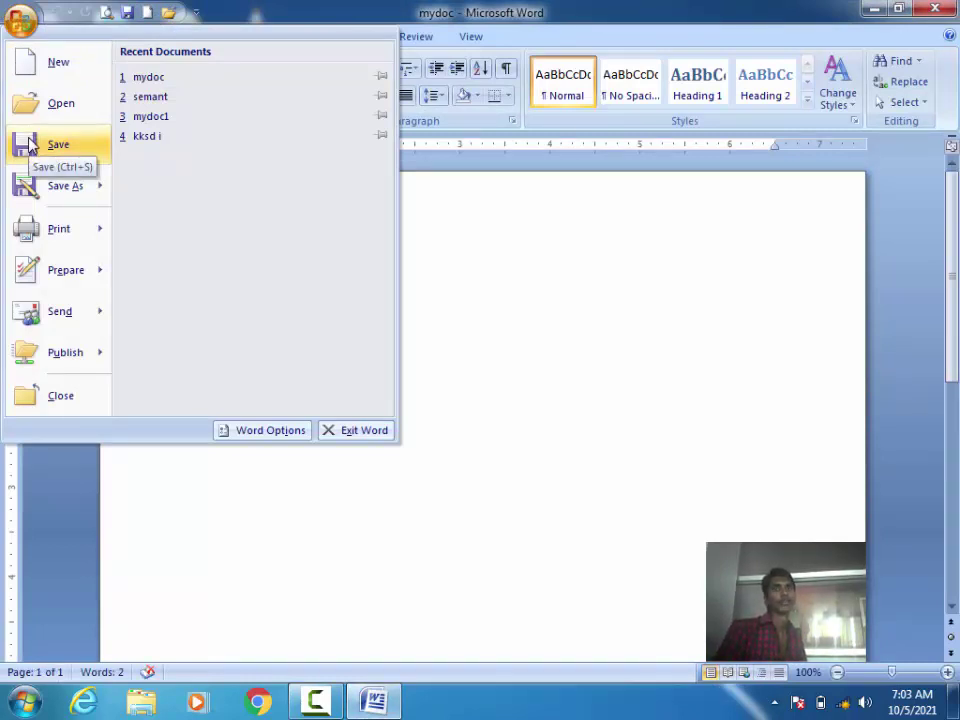
{"action": "left_click", "coordinate": [632, 366]}
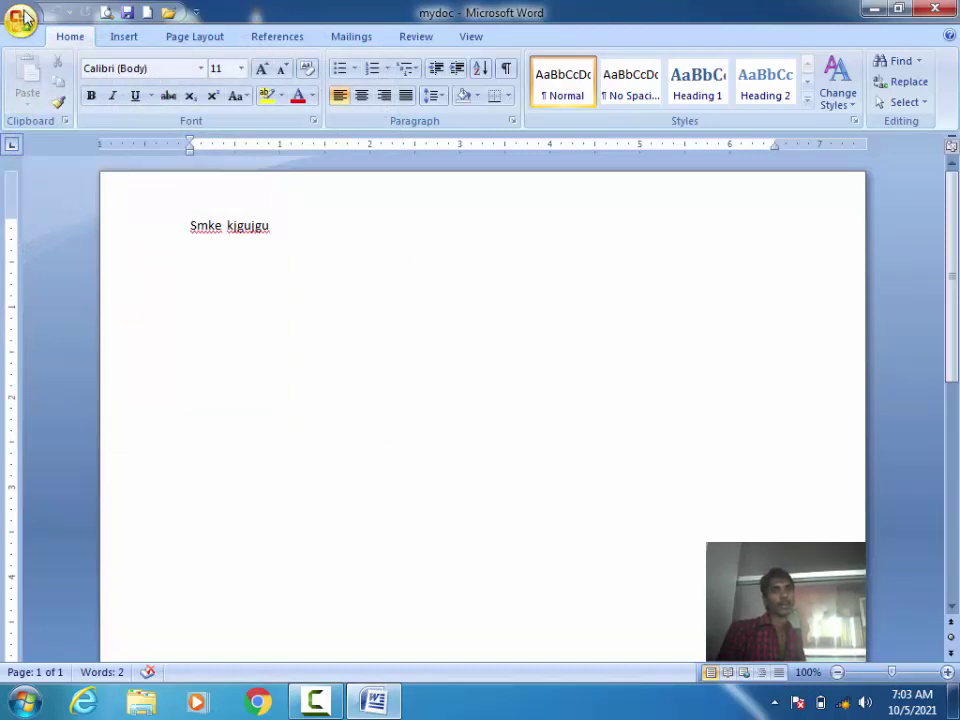
{"action": "left_click", "coordinate": [24, 19]}
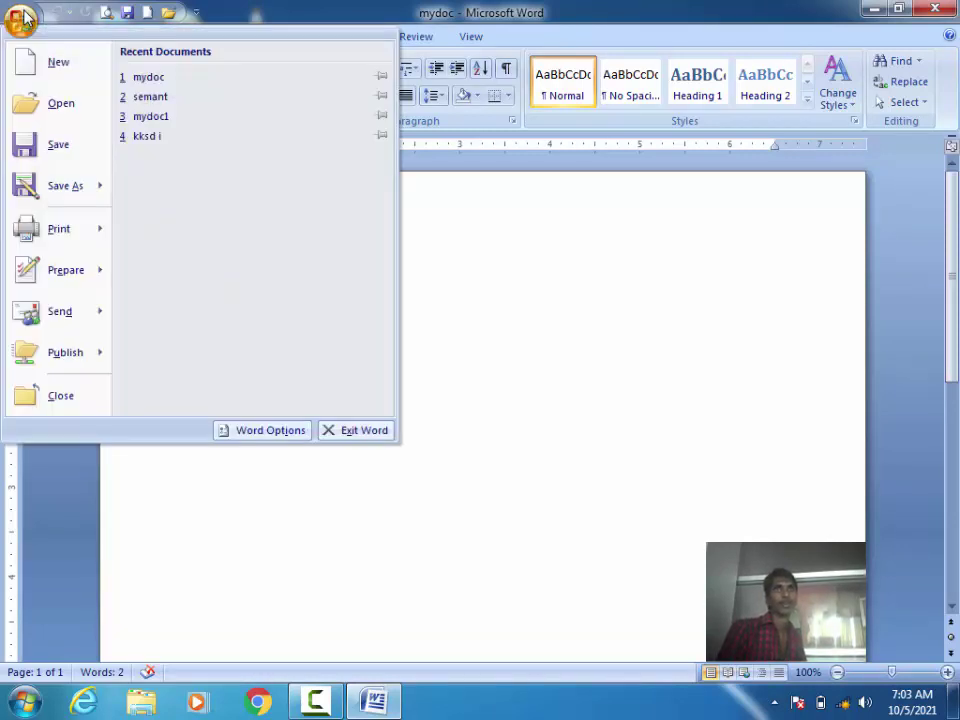
{"action": "mouse_move", "coordinate": [65, 186]}
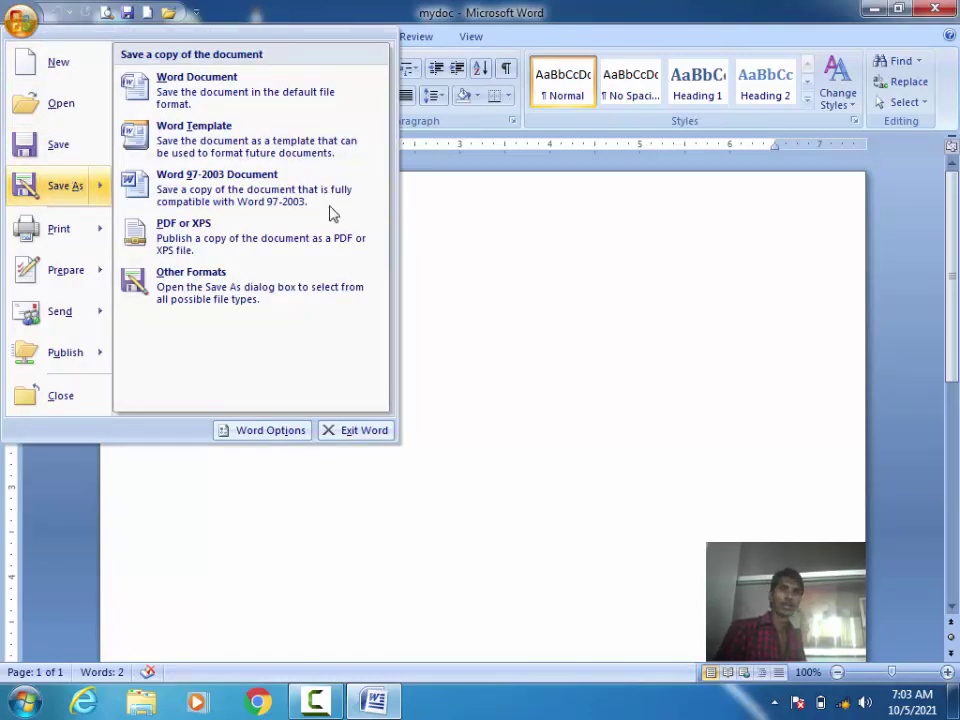
{"action": "left_click", "coordinate": [579, 268]}
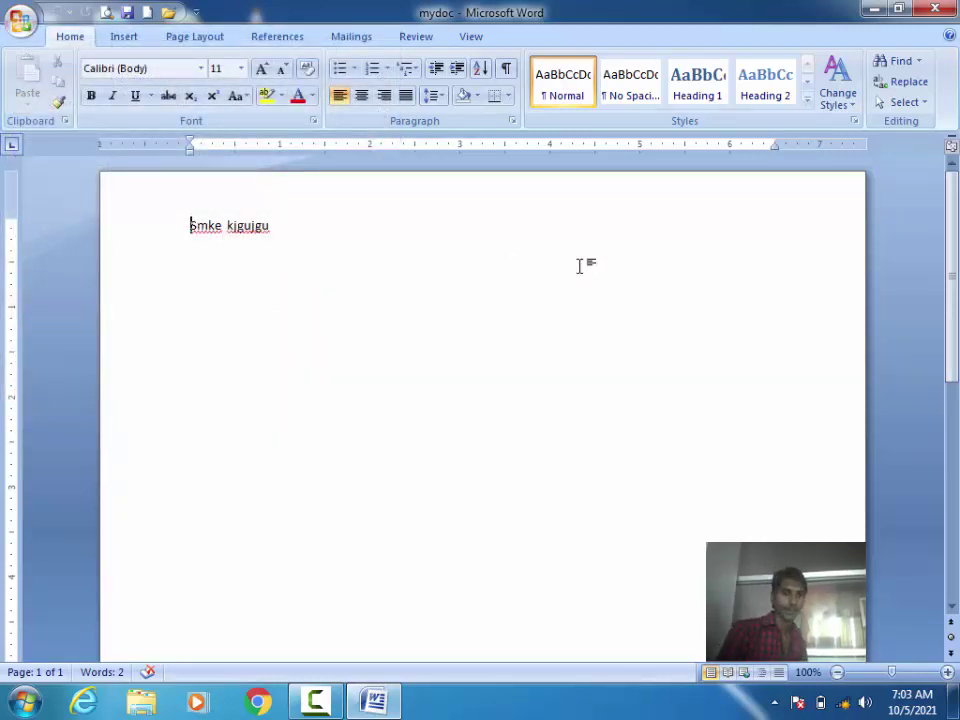
{"action": "key", "text": "super+r"}
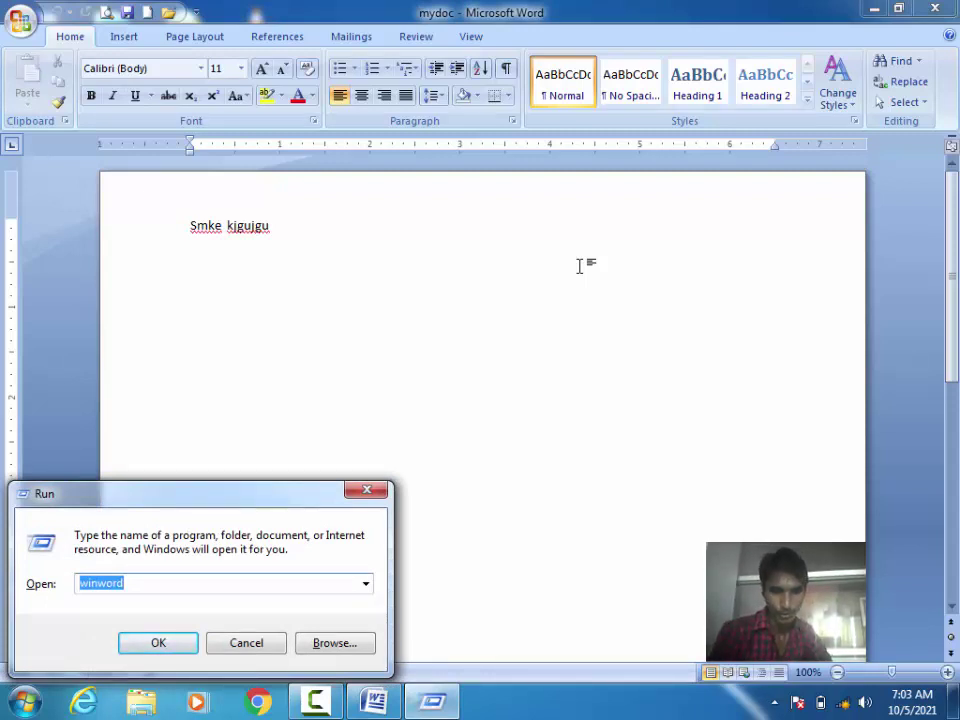
{"action": "type", "text": "osk"}
{"action": "key", "text": "Return"}
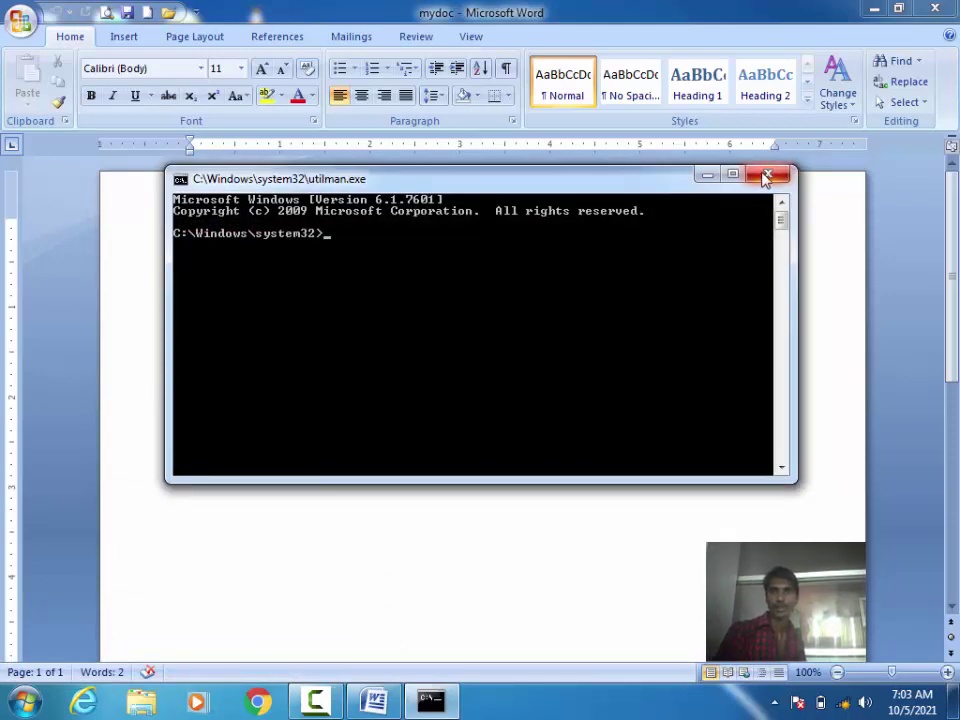
{"action": "left_click", "coordinate": [768, 175]}
{"action": "key", "text": "super"}
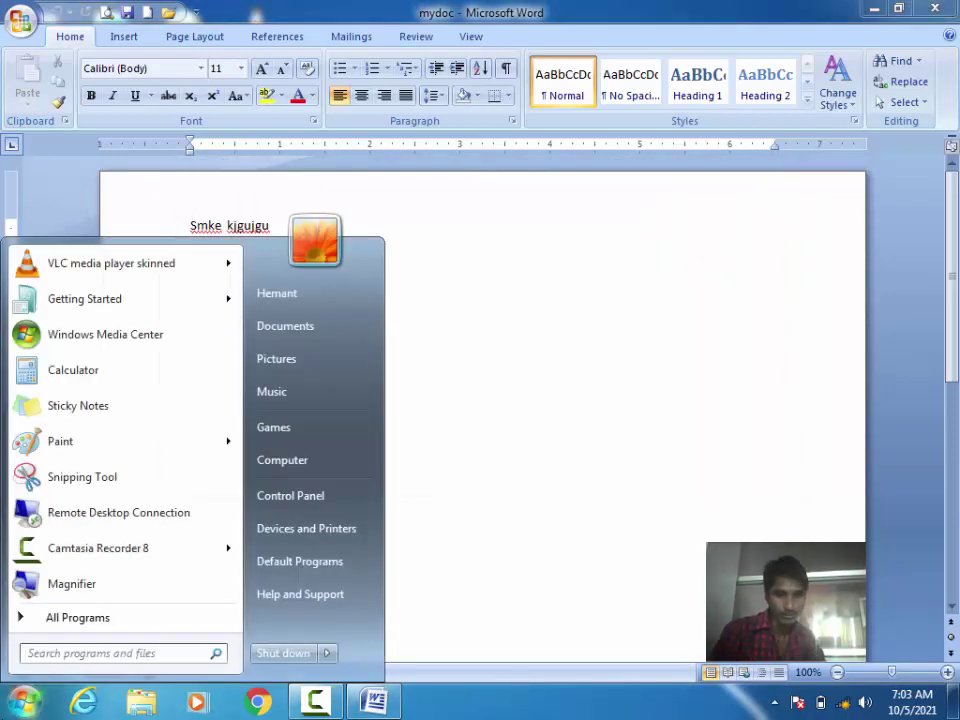
{"action": "type", "text": "o"}
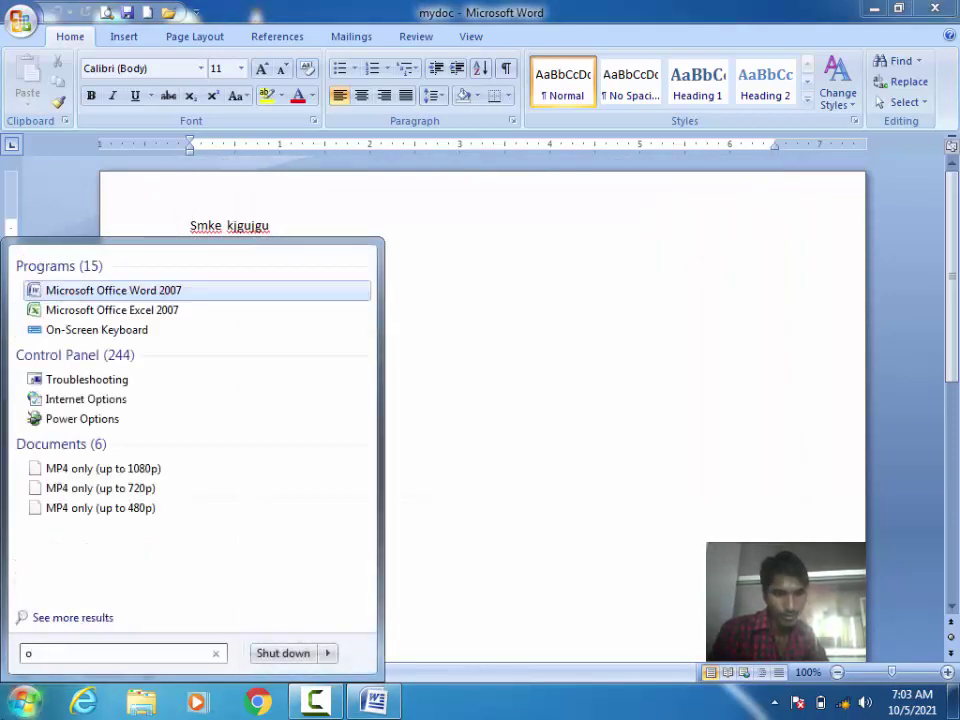
{"action": "type", "text": "sk"}
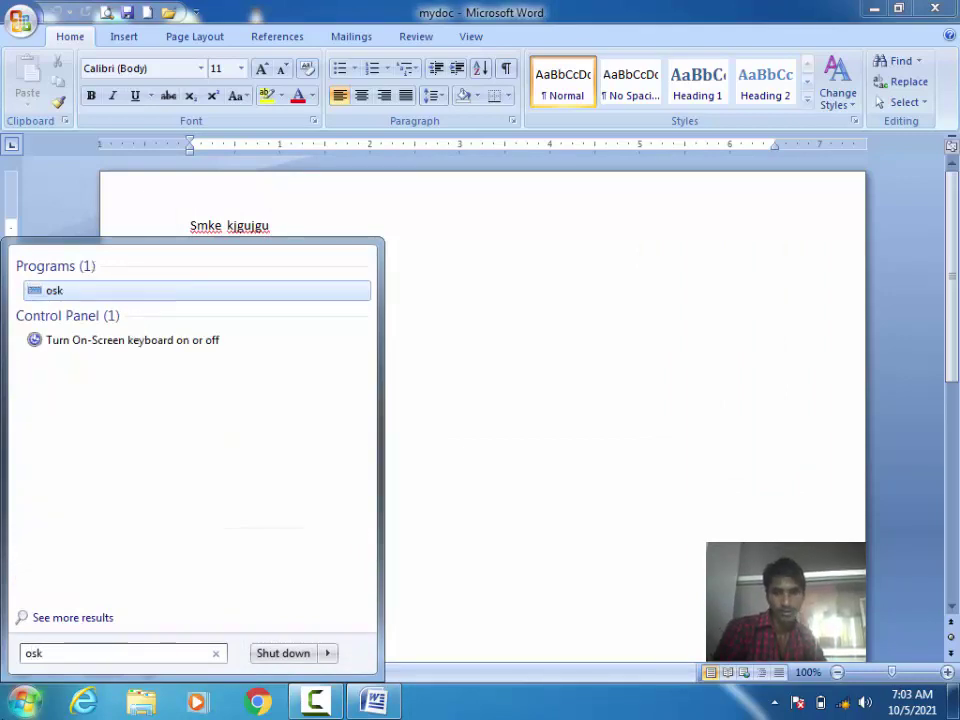
{"action": "key", "text": "Return"}
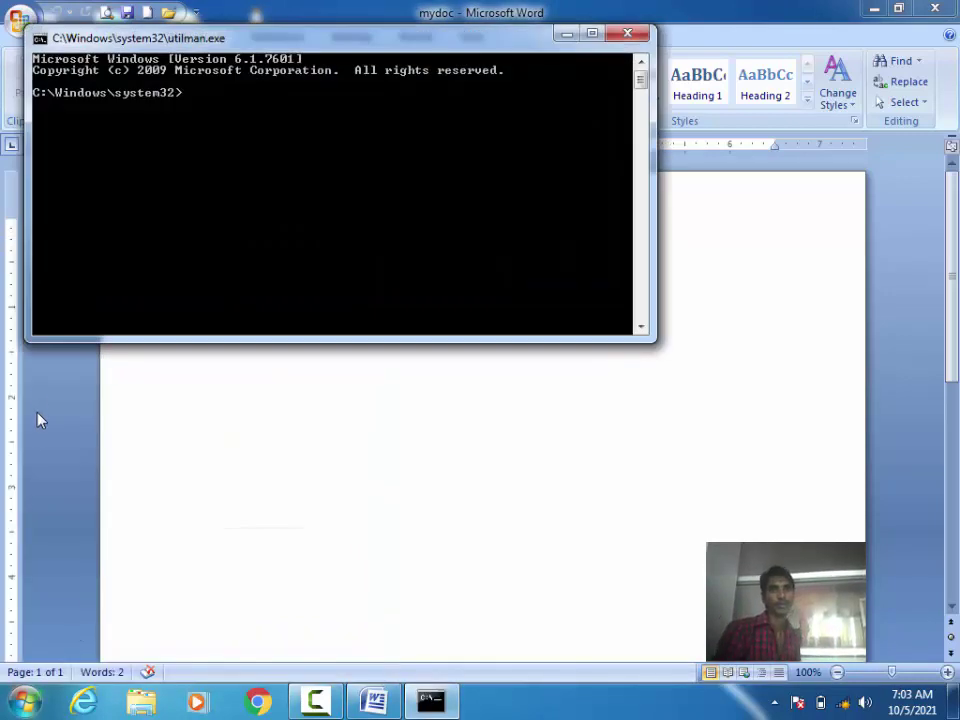
{"action": "left_click", "coordinate": [630, 38]}
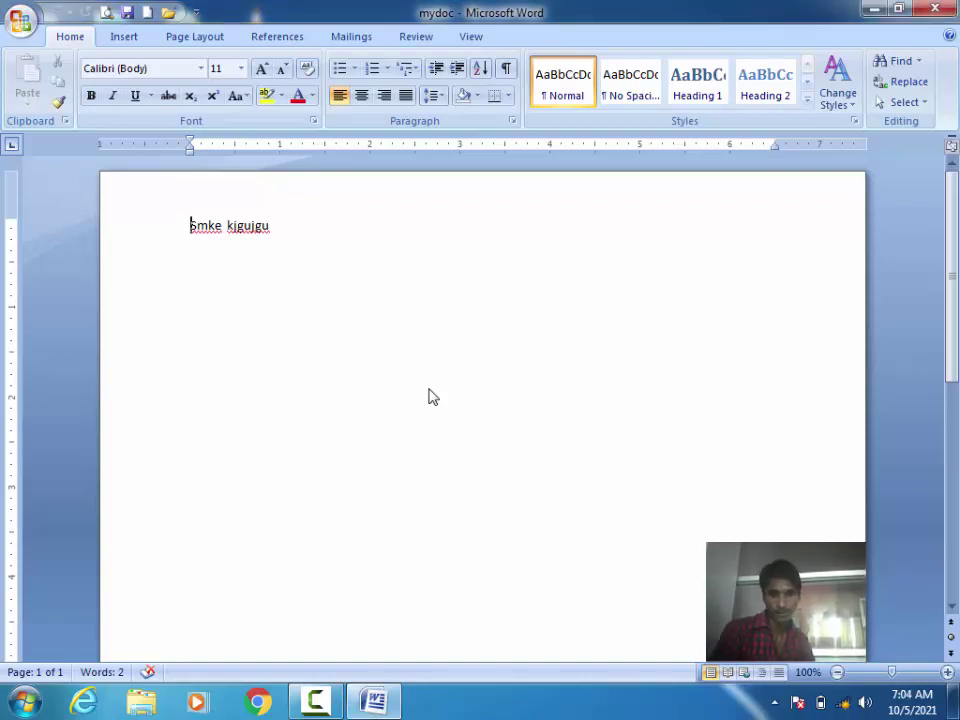
{"action": "key", "text": "ctrl+o"}
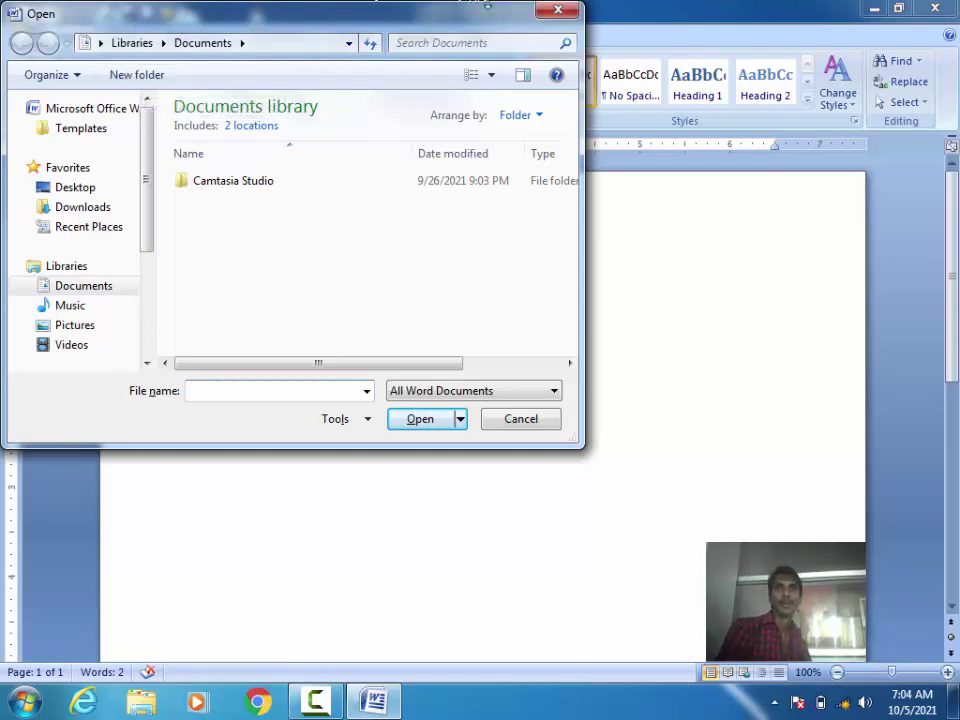
{"action": "left_click", "coordinate": [546, 12]}
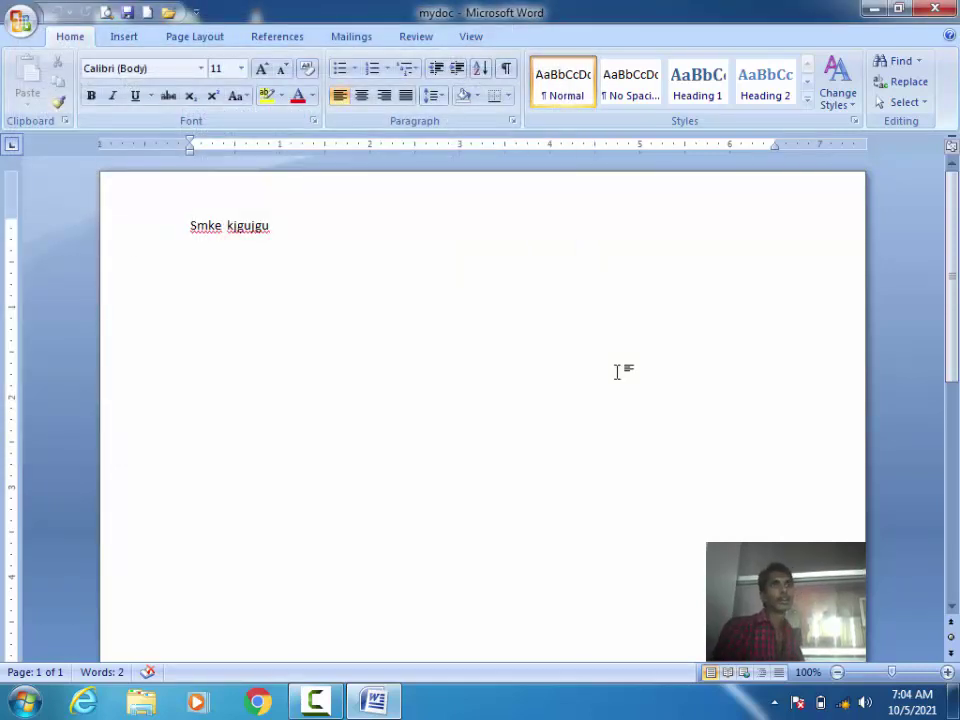
{"action": "key", "text": "F12"}
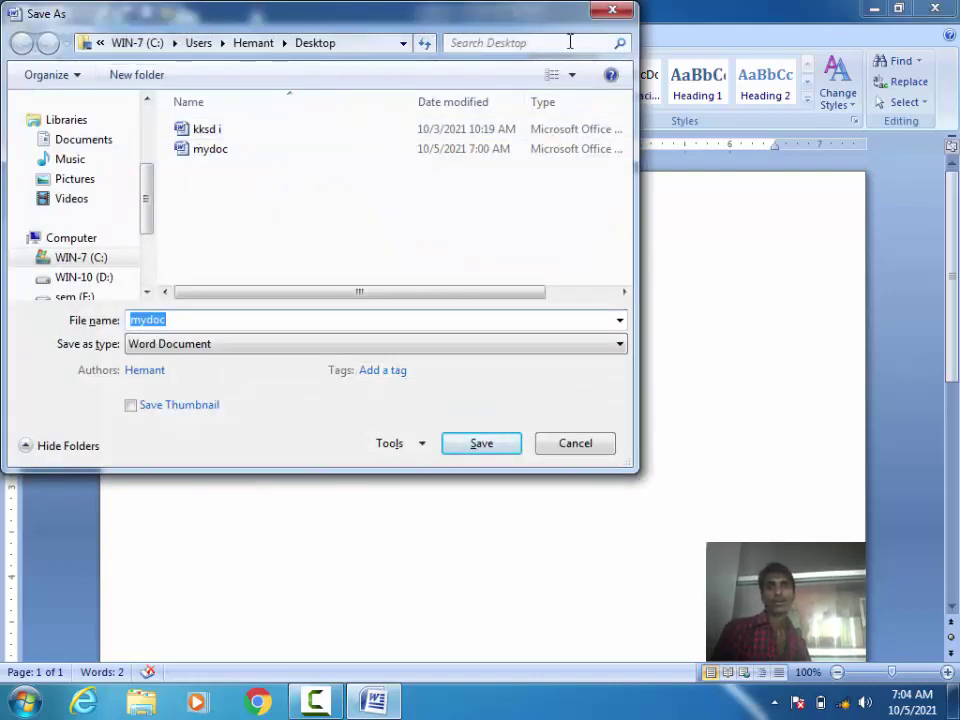
{"action": "left_click", "coordinate": [607, 15]}
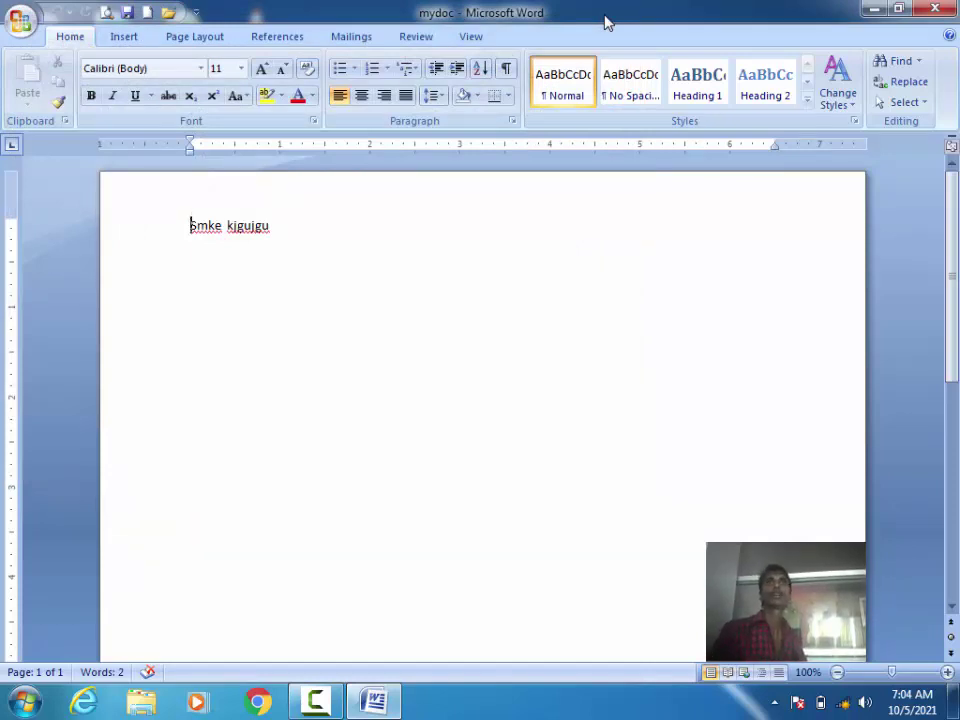
Open and close the Office button menu several times, leaving it open to show Save As formats
{"action": "left_click", "coordinate": [5, 10]}
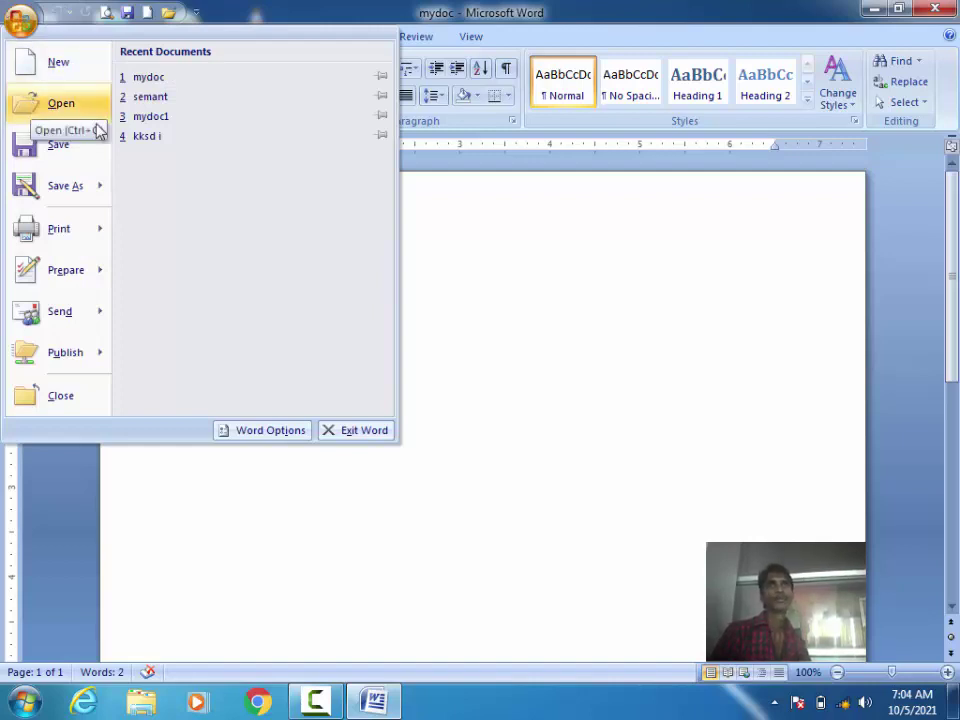
{"action": "left_click", "coordinate": [448, 293]}
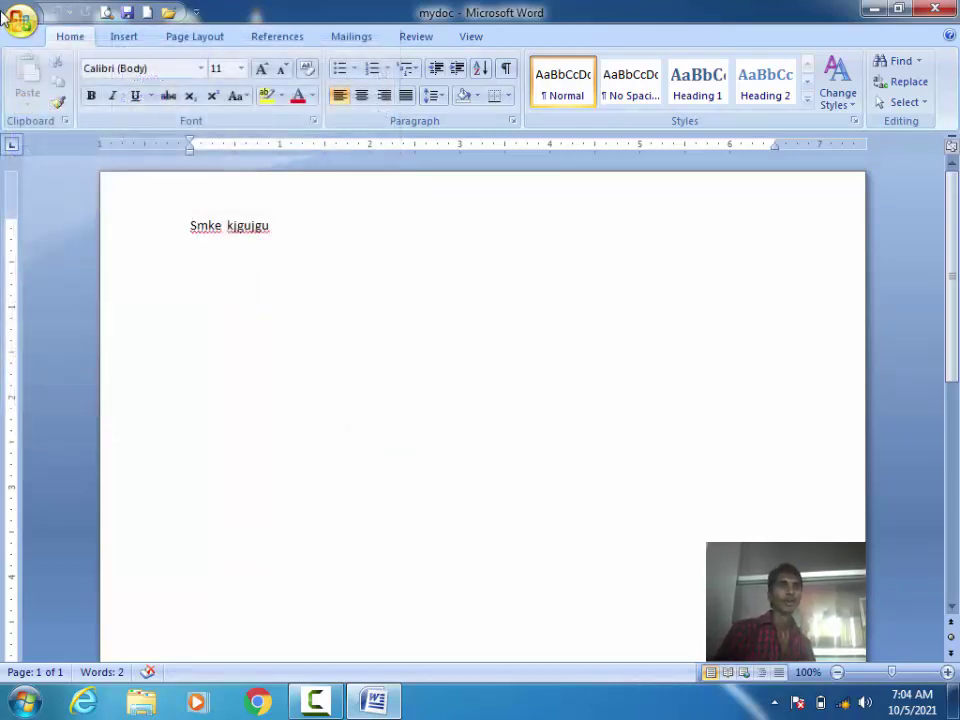
{"action": "left_click", "coordinate": [10, 14]}
{"action": "mouse_move", "coordinate": [65, 186]}
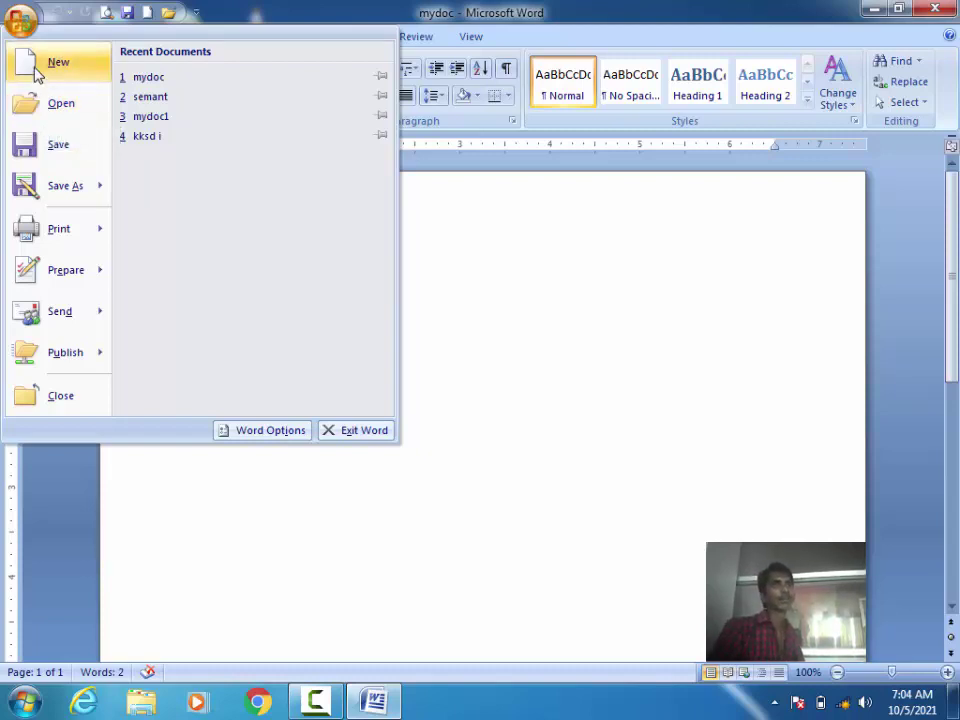
{"action": "left_click", "coordinate": [541, 238]}
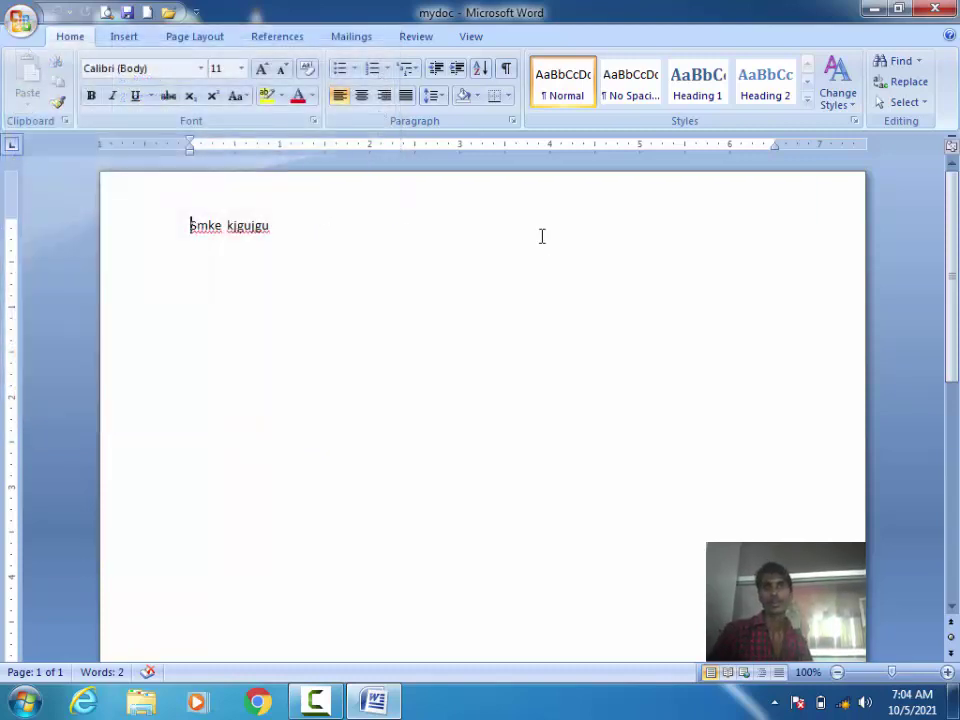
{"action": "left_click", "coordinate": [20, 18]}
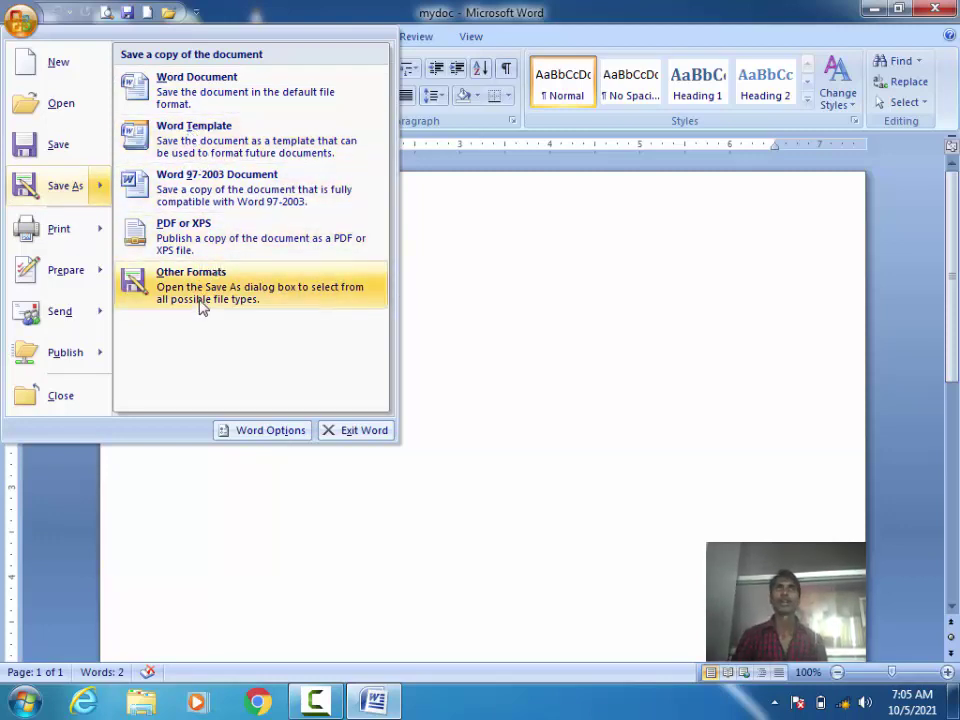
{"action": "left_click", "coordinate": [238, 99]}
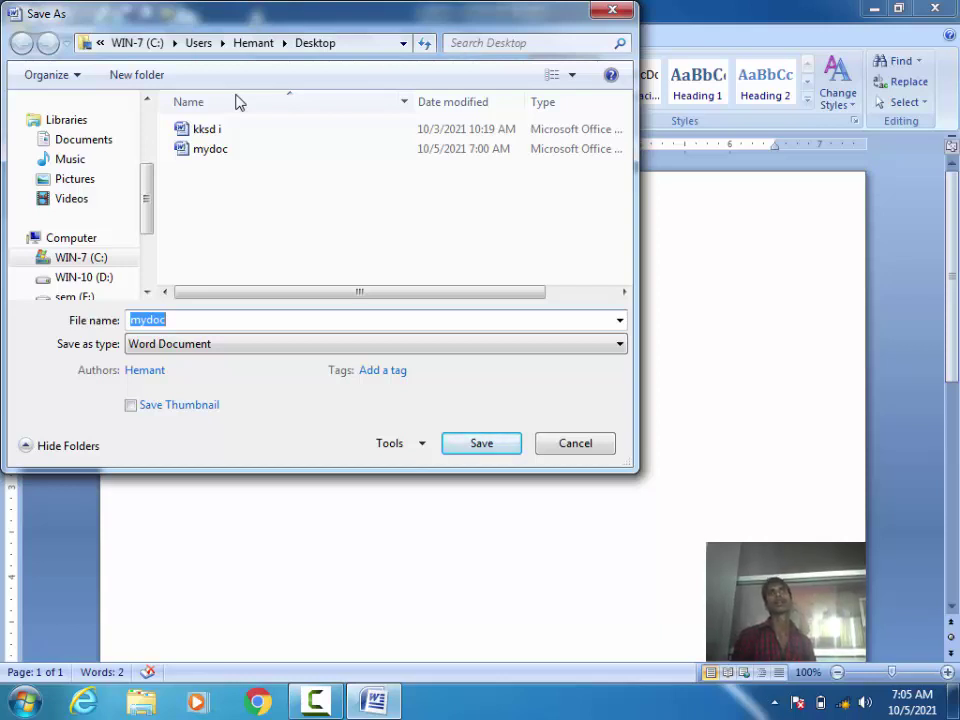
{"action": "left_click", "coordinate": [624, 12]}
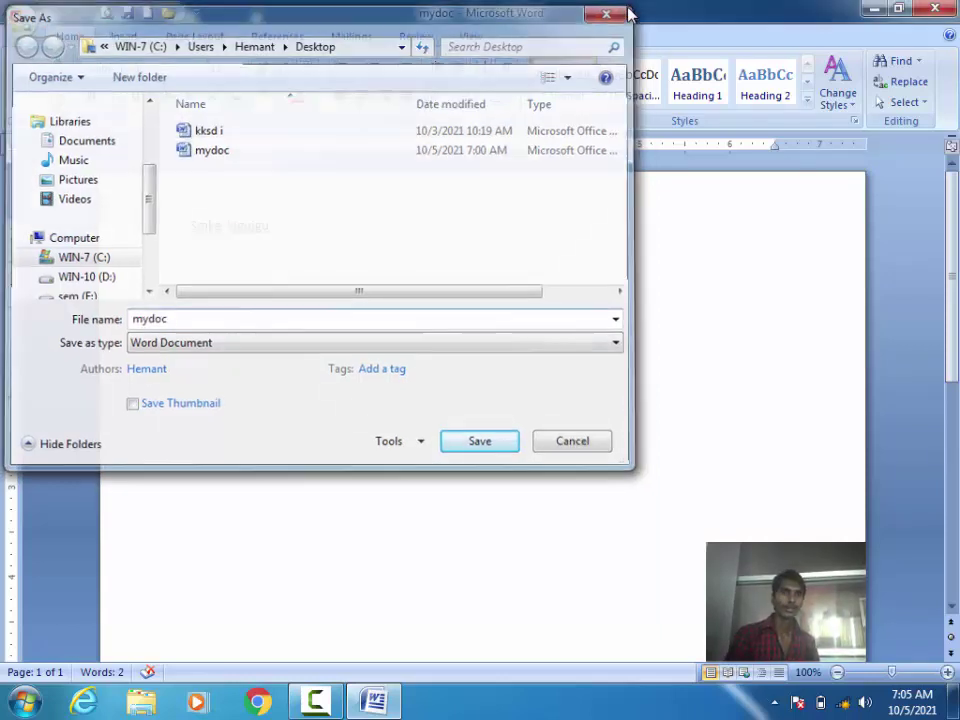
{"action": "left_click", "coordinate": [20, 20]}
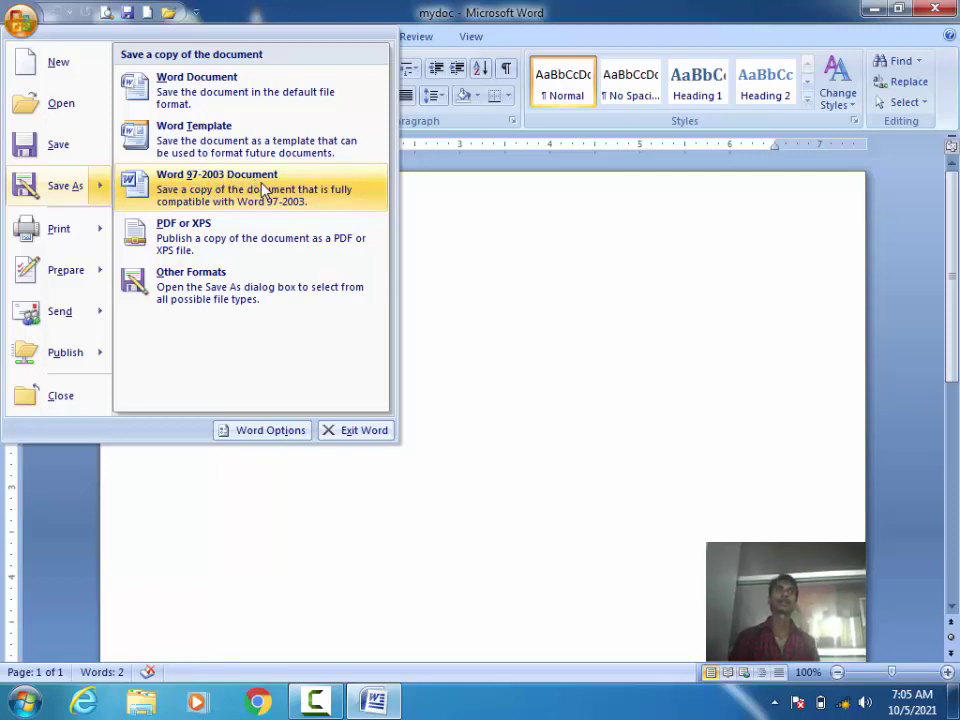
Start saving as a Word 97-2003 Document, then dismiss the save dialog
{"action": "left_click", "coordinate": [263, 190]}
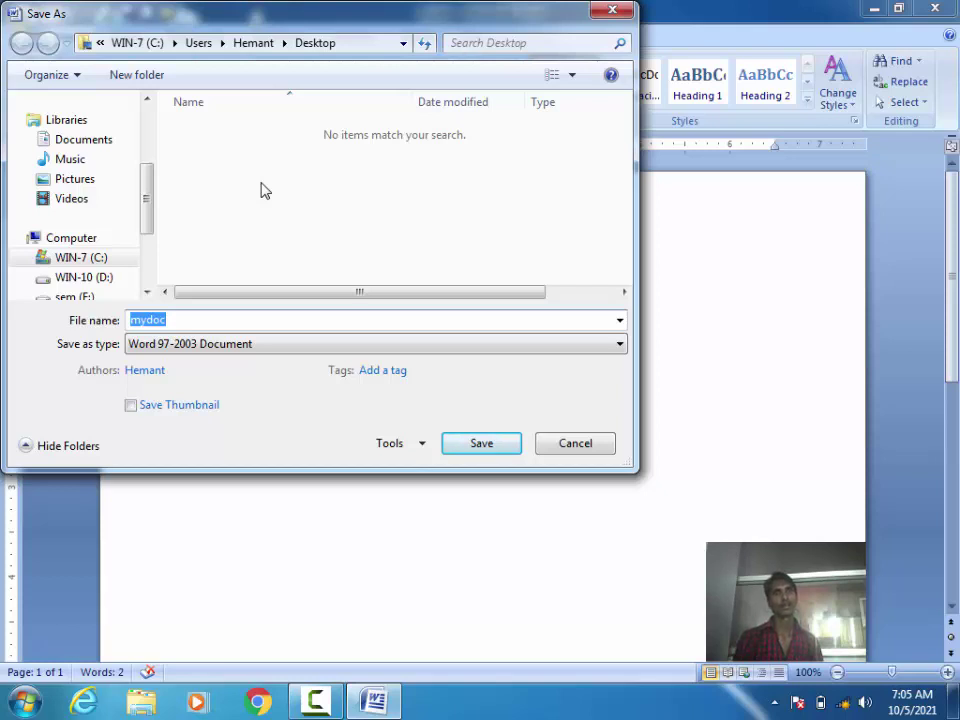
{"action": "key", "text": "Return"}
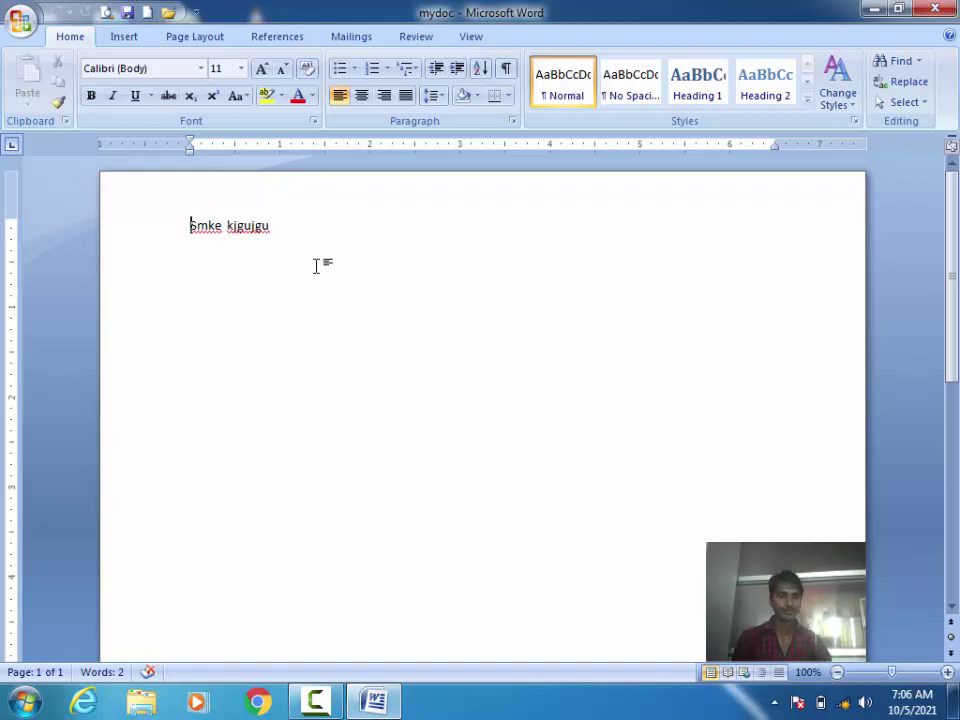
Delete the old text and type two lines: '.doc' and '.docx'
{"action": "key", "text": "ctrl+a"}
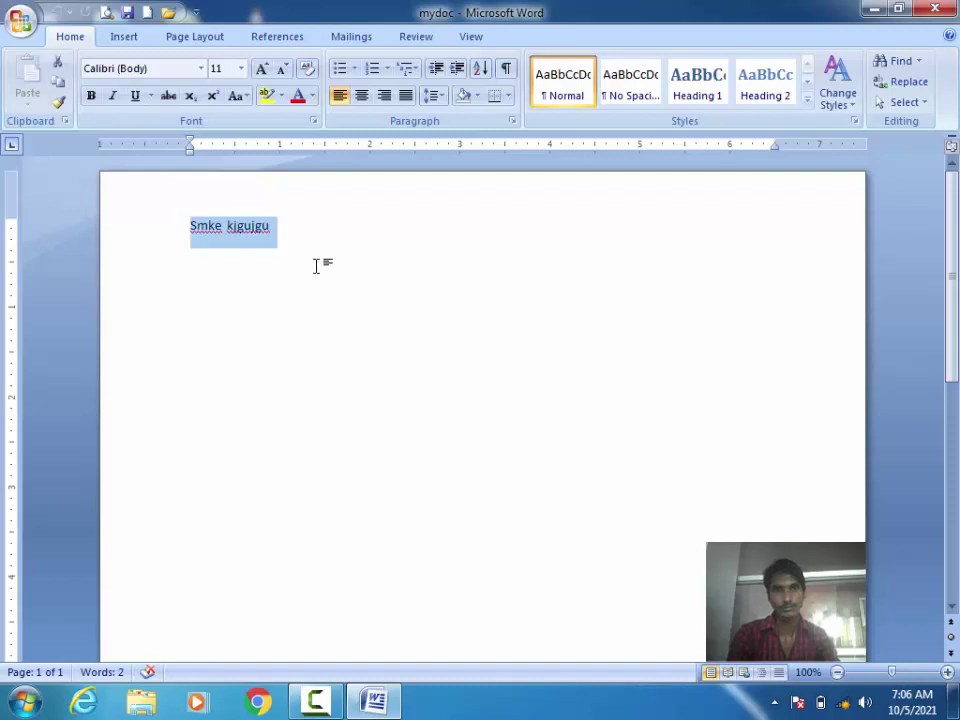
{"action": "key", "text": "Left"}
{"action": "key", "text": "ctrl+a"}
{"action": "key", "text": "Delete"}
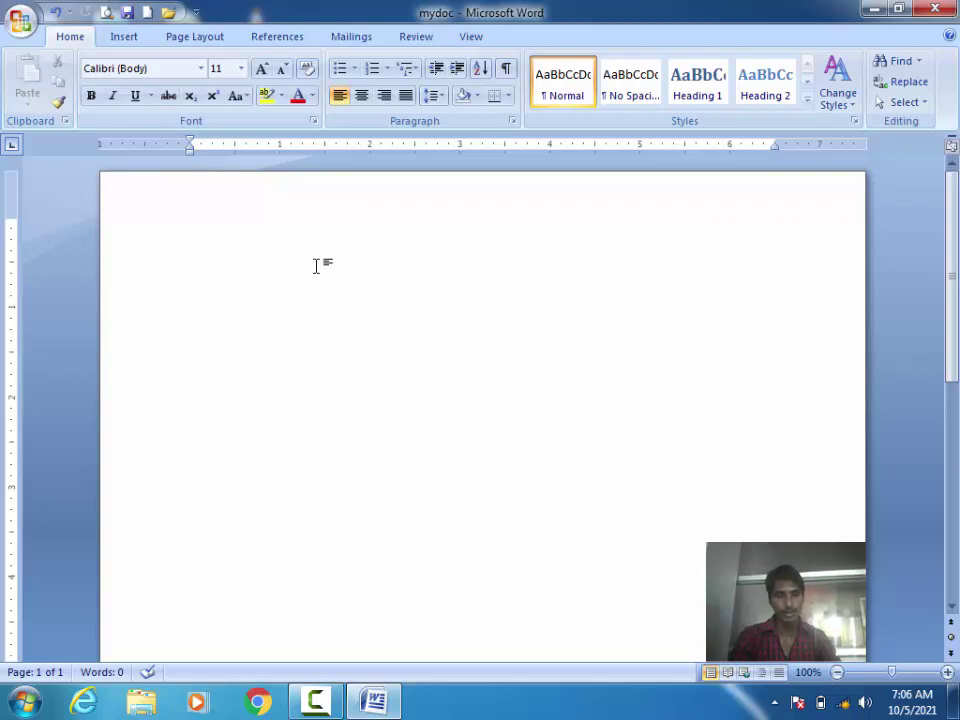
{"action": "type", "text": ".d"}
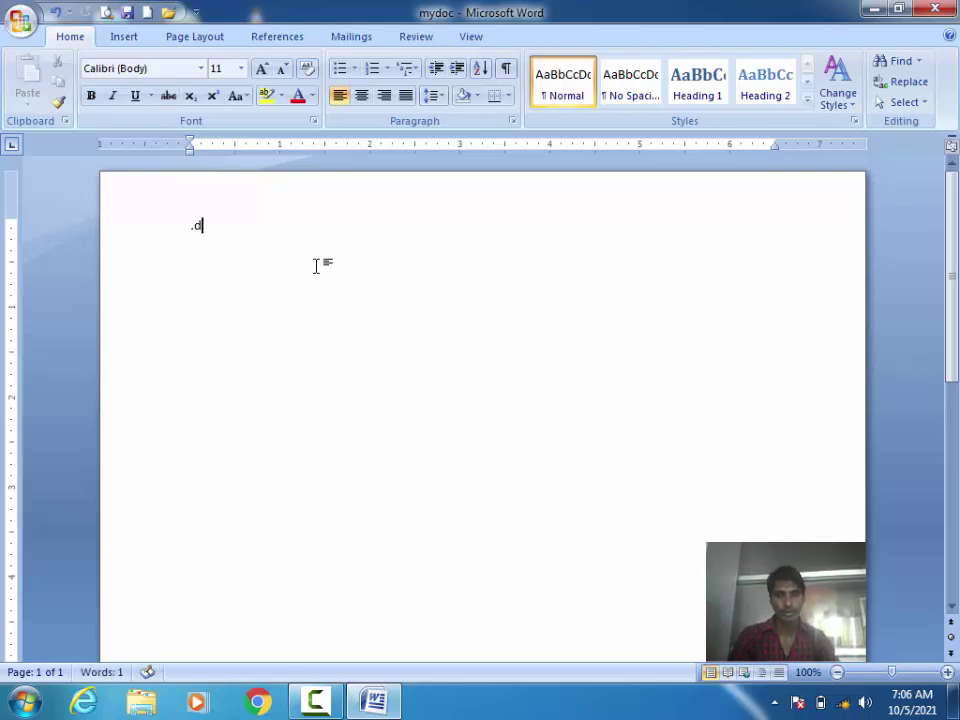
{"action": "type", "text": "oc"}
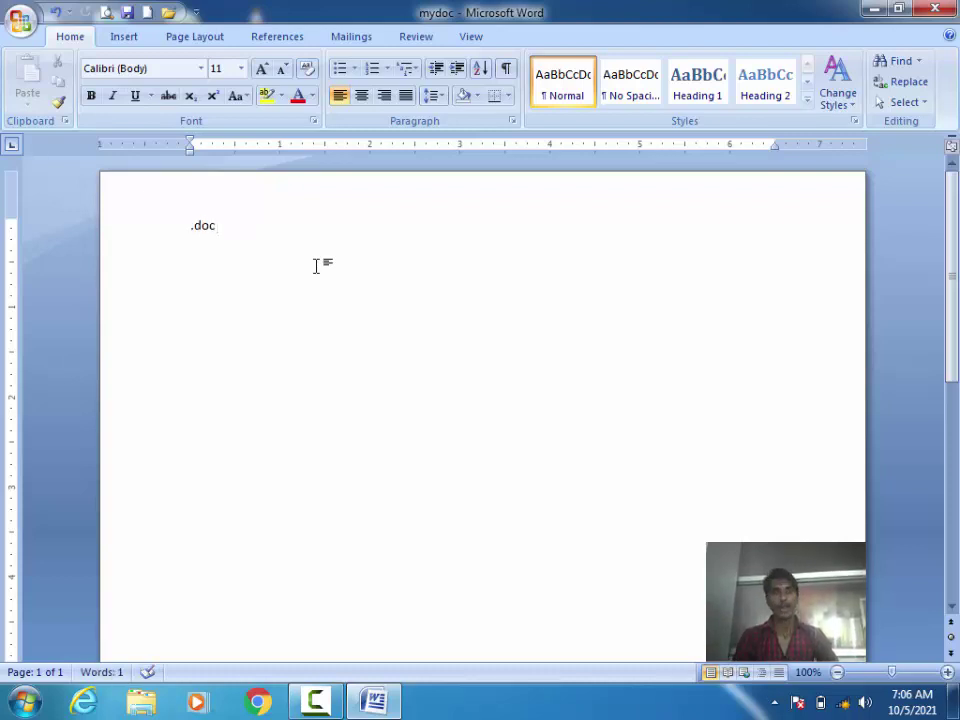
{"action": "key", "text": "Return"}
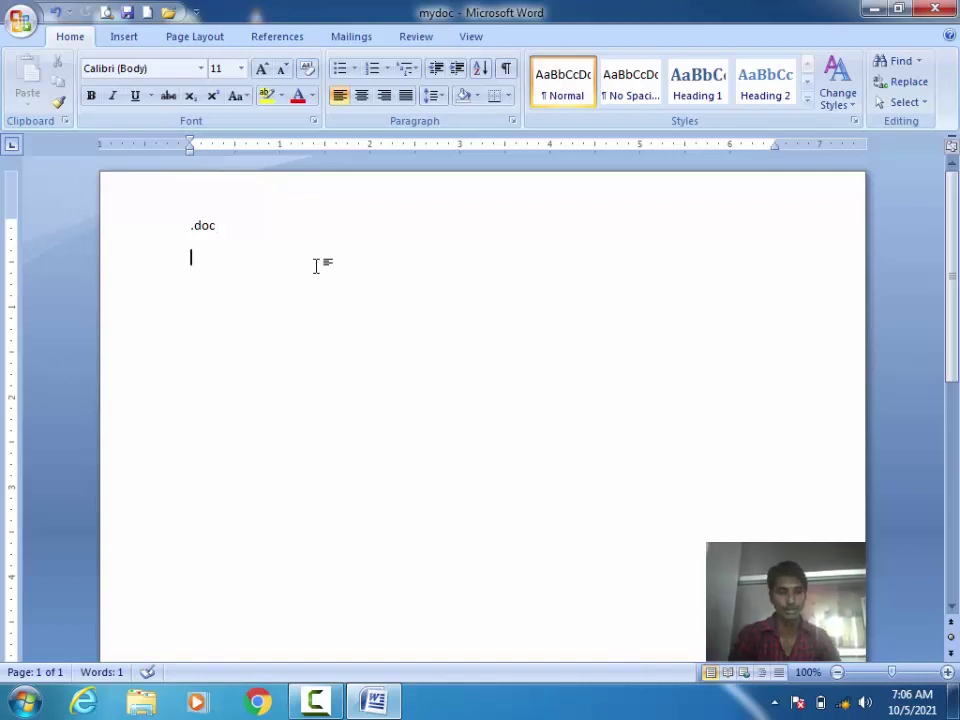
{"action": "type", "text": ".do"}
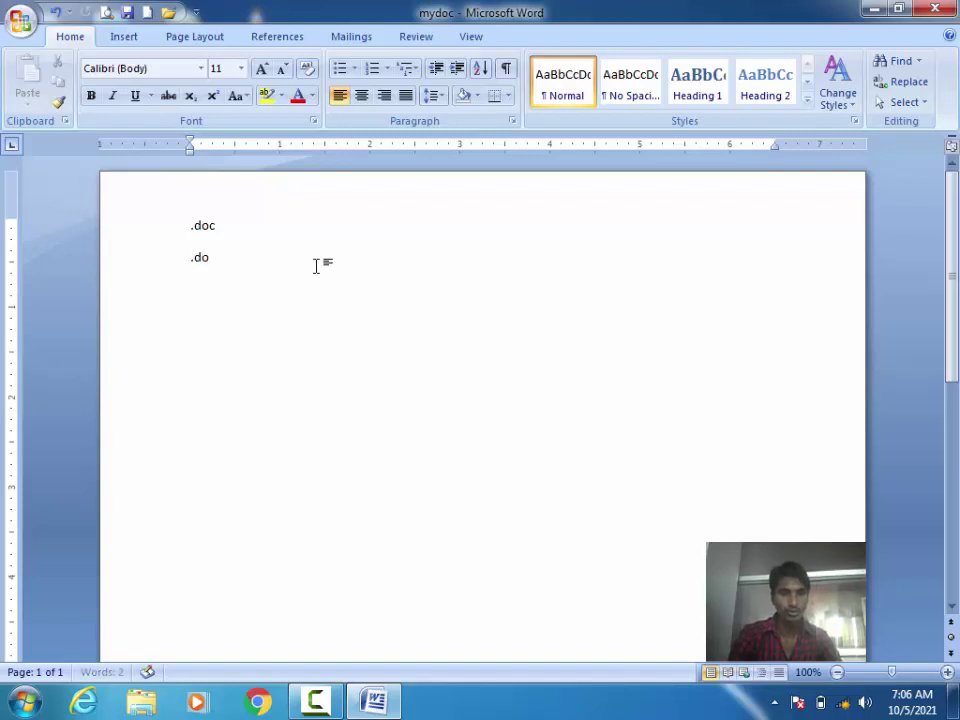
{"action": "type", "text": "cx"}
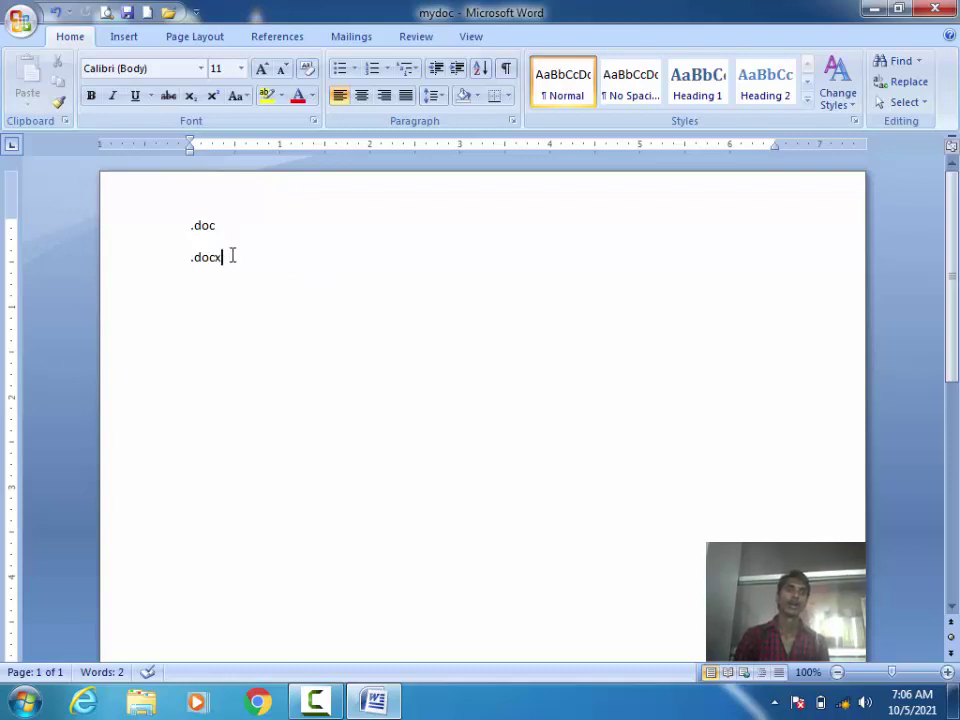
Select both lines, then just '.doc', deselecting each time
{"action": "left_click_drag", "start_coordinate": [231, 256], "coordinate": [184, 223]}
{"action": "left_click", "coordinate": [272, 281]}
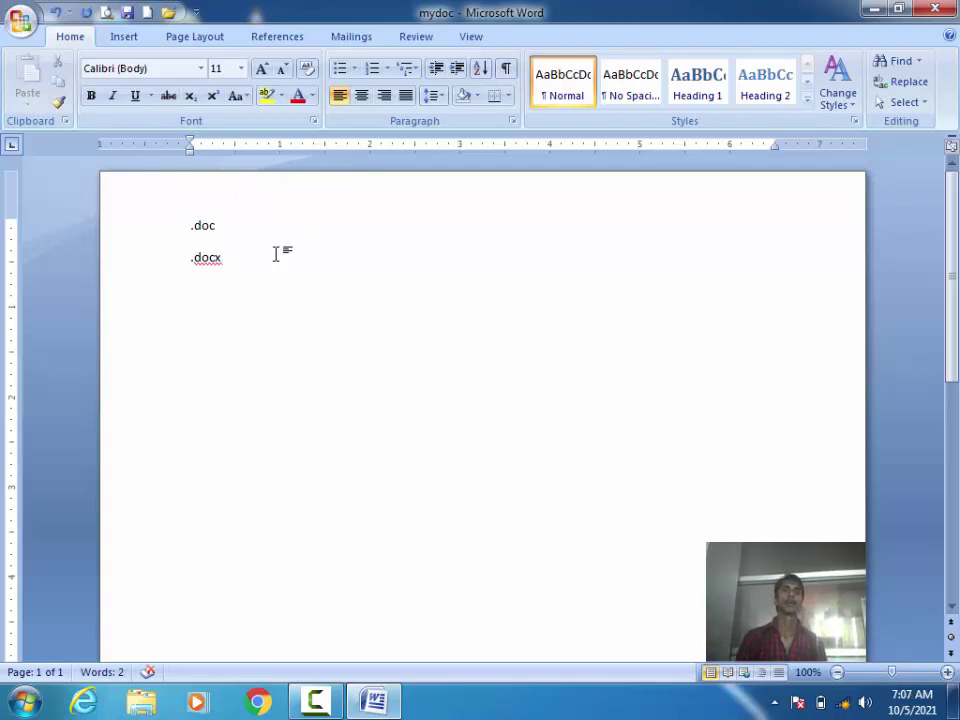
{"action": "left_click_drag", "start_coordinate": [227, 226], "coordinate": [175, 222]}
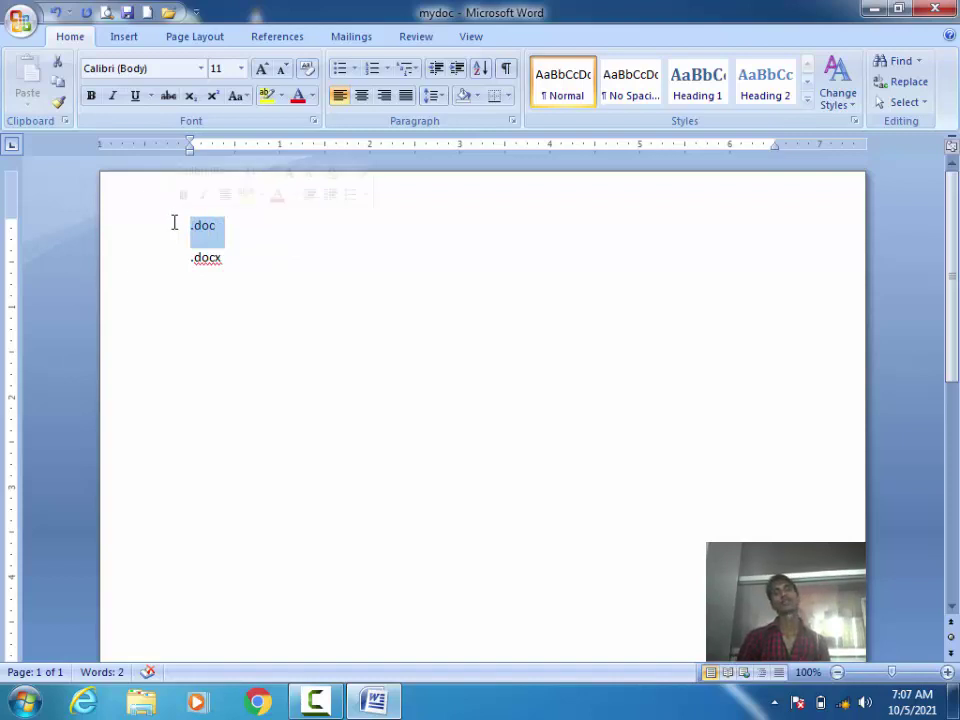
{"action": "left_click", "coordinate": [279, 268]}
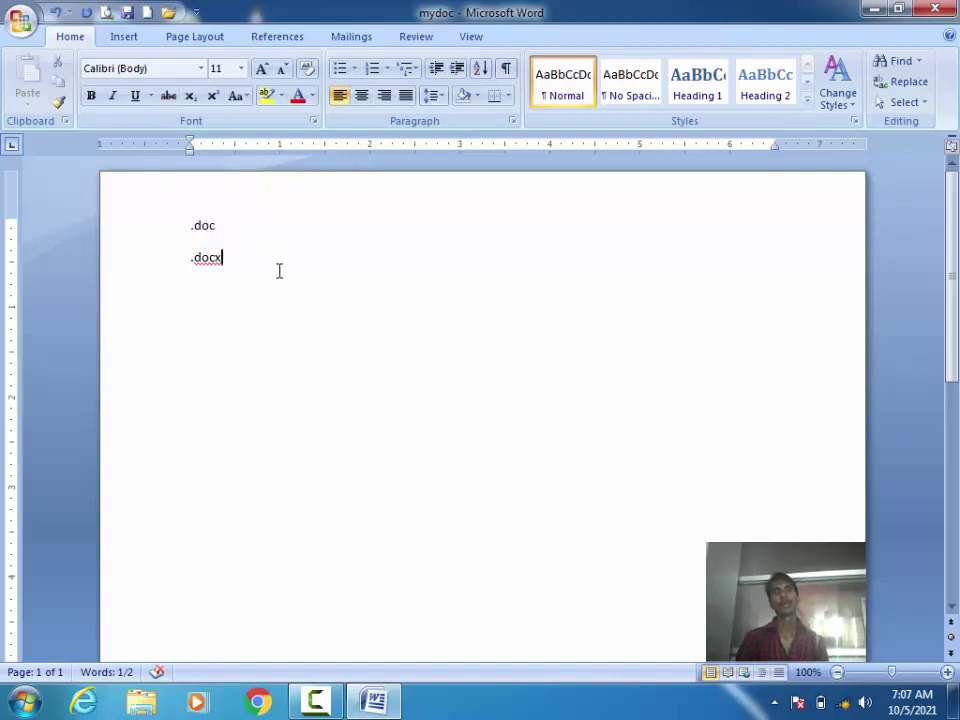